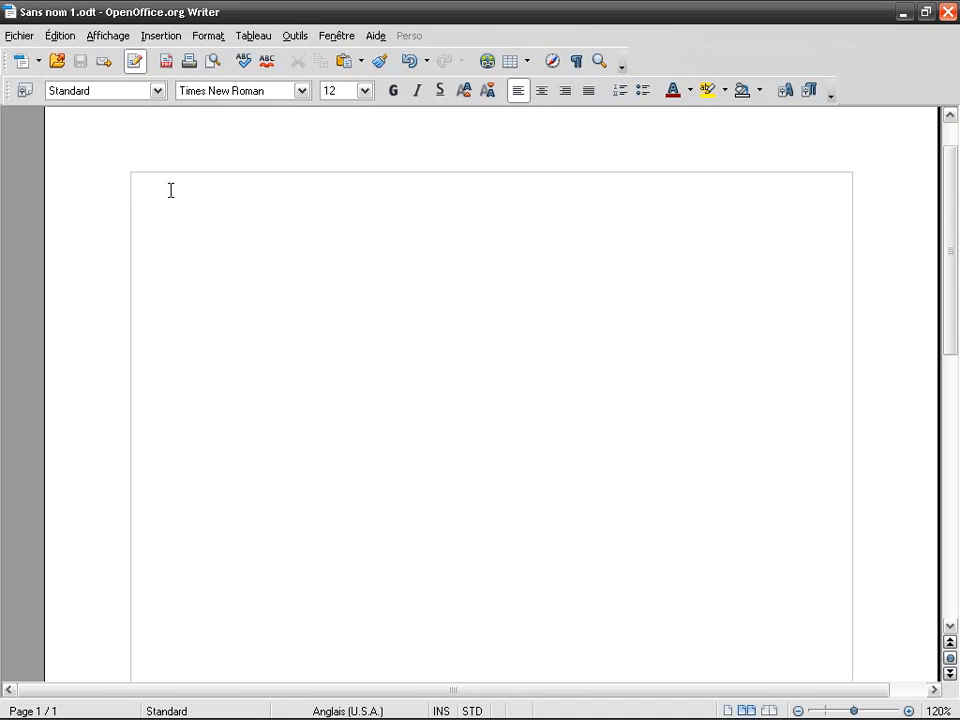
Insert a table of 7 columns and 7 rows at the start of the page, and undo the insertion.
{"action": "left_click", "coordinate": [529, 62]}
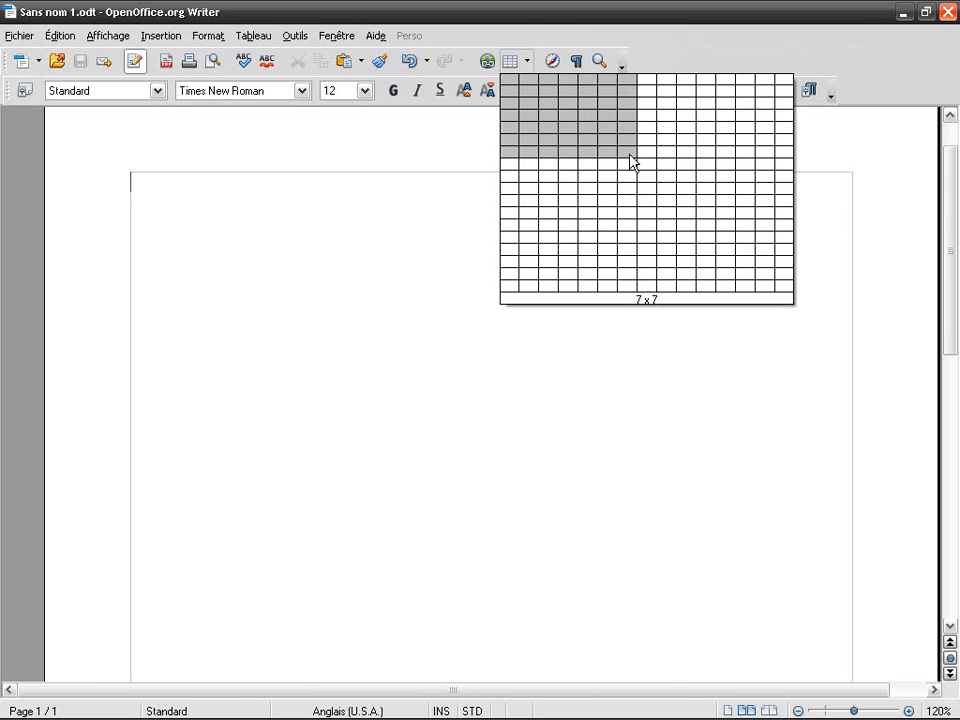
{"action": "left_click", "coordinate": [629, 161]}
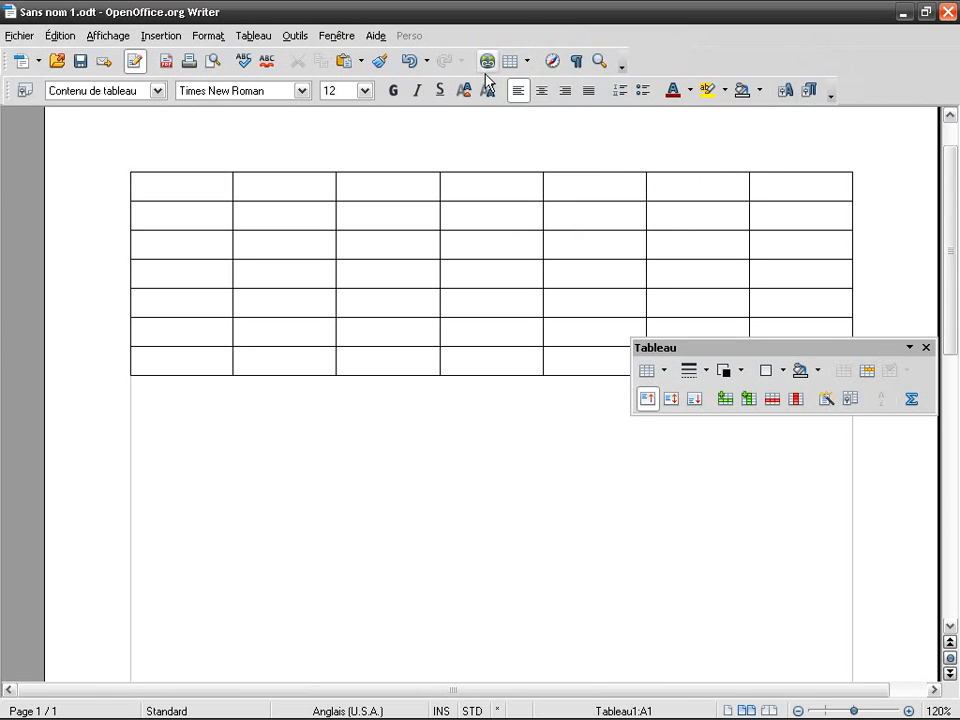
{"action": "left_click", "coordinate": [410, 62]}
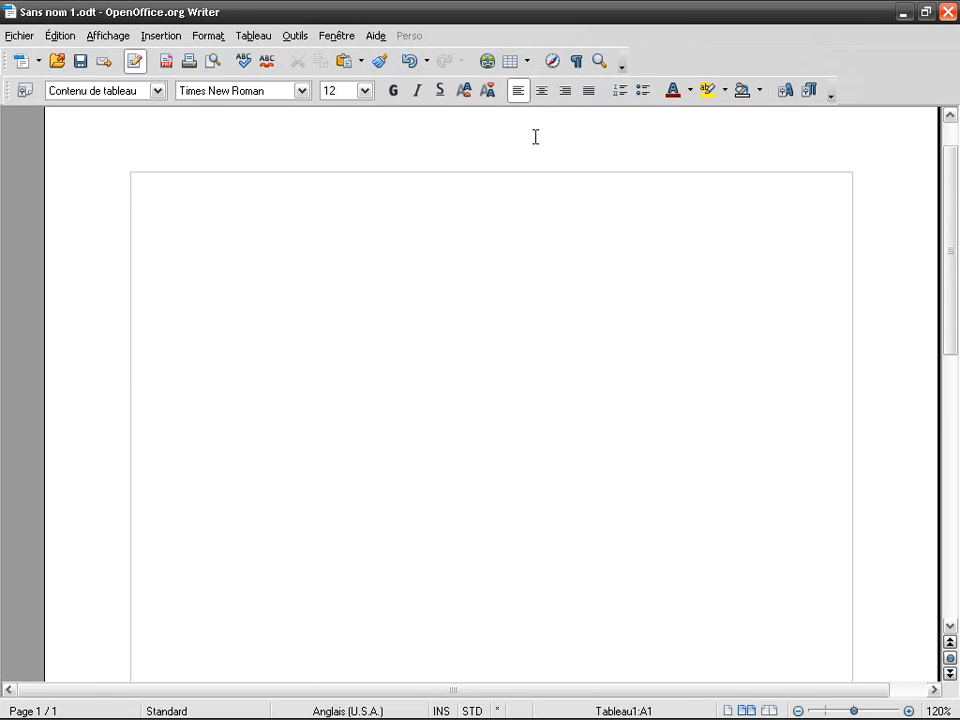
{"action": "left_click", "coordinate": [295, 37]}
{"action": "mouse_move", "coordinate": [265, 40]}
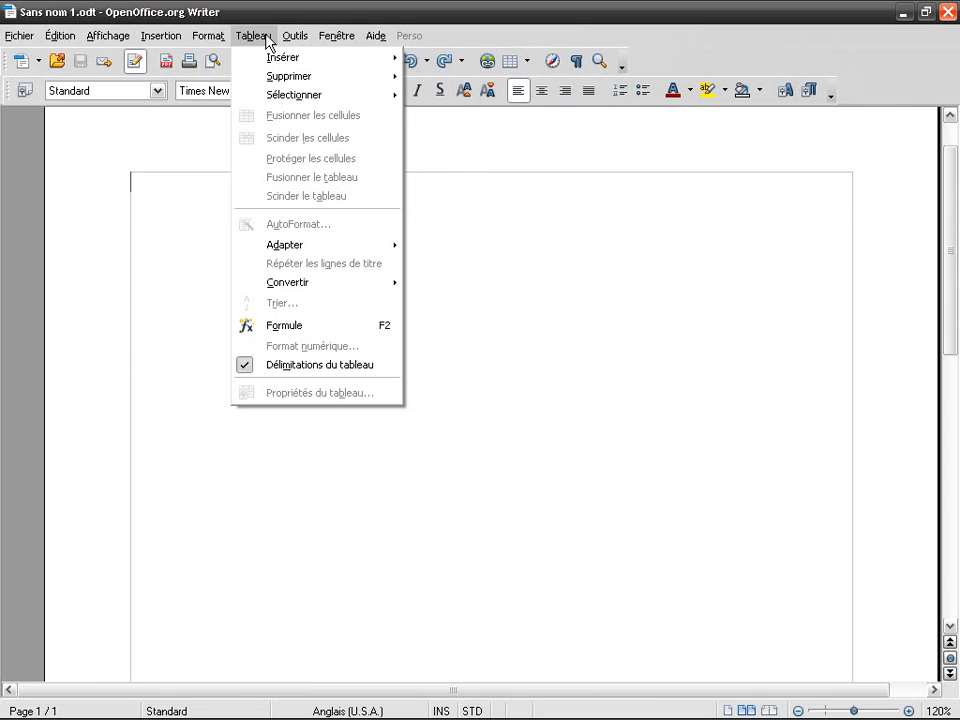
{"action": "mouse_move", "coordinate": [334, 62]}
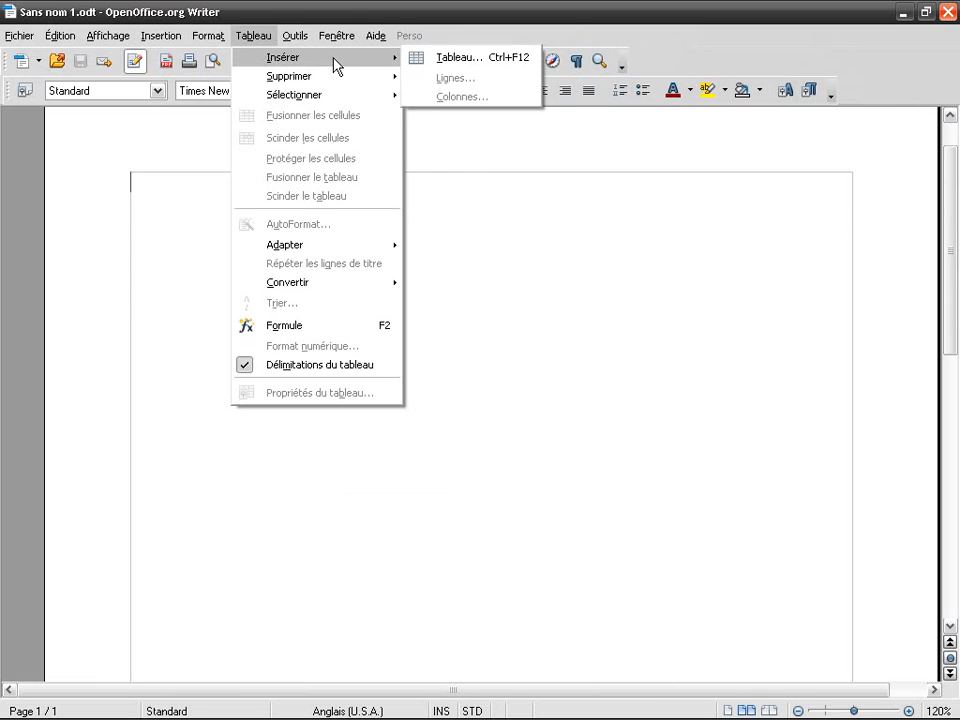
{"action": "left_click", "coordinate": [467, 38]}
Set up a new bordered table of 2 columns and 2 rows, with a title repeated on each page and table splitting prevented.
{"action": "left_click", "coordinate": [267, 40]}
{"action": "mouse_move", "coordinate": [362, 58]}
{"action": "left_click", "coordinate": [445, 60]}
{"action": "left_click_drag", "start_coordinate": [457, 238], "coordinate": [328, 206]}
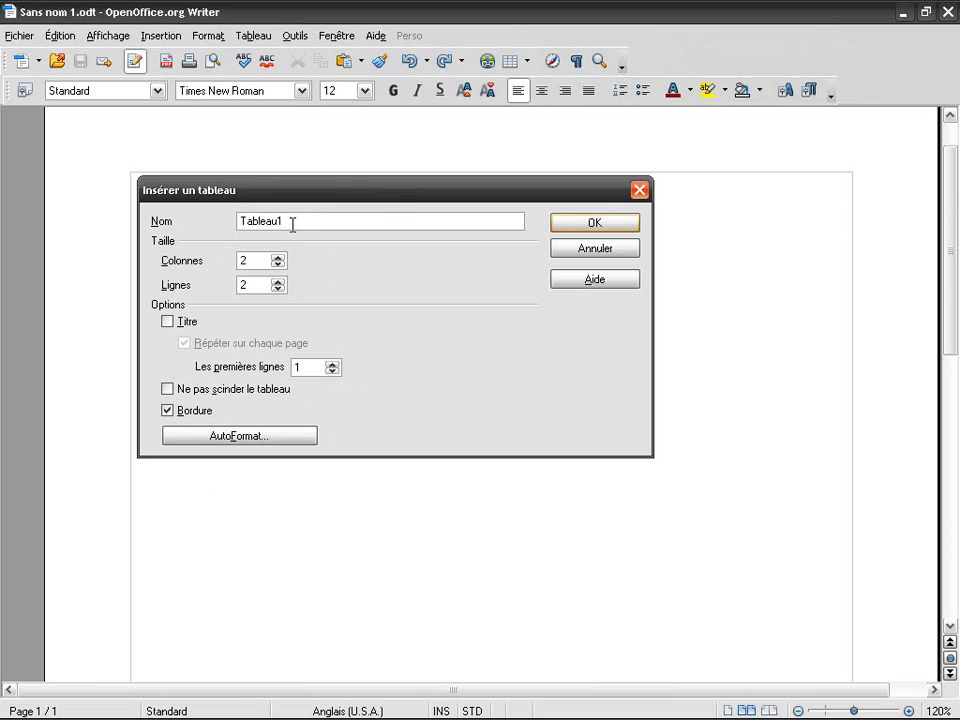
{"action": "double_click", "coordinate": [252, 220]}
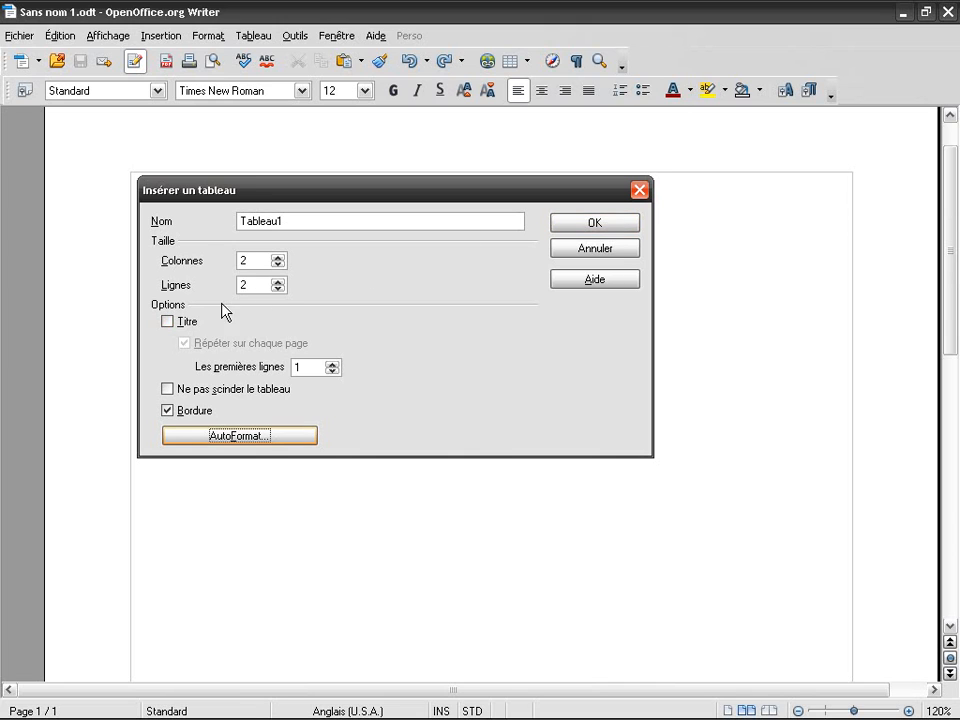
{"action": "left_click", "coordinate": [188, 322]}
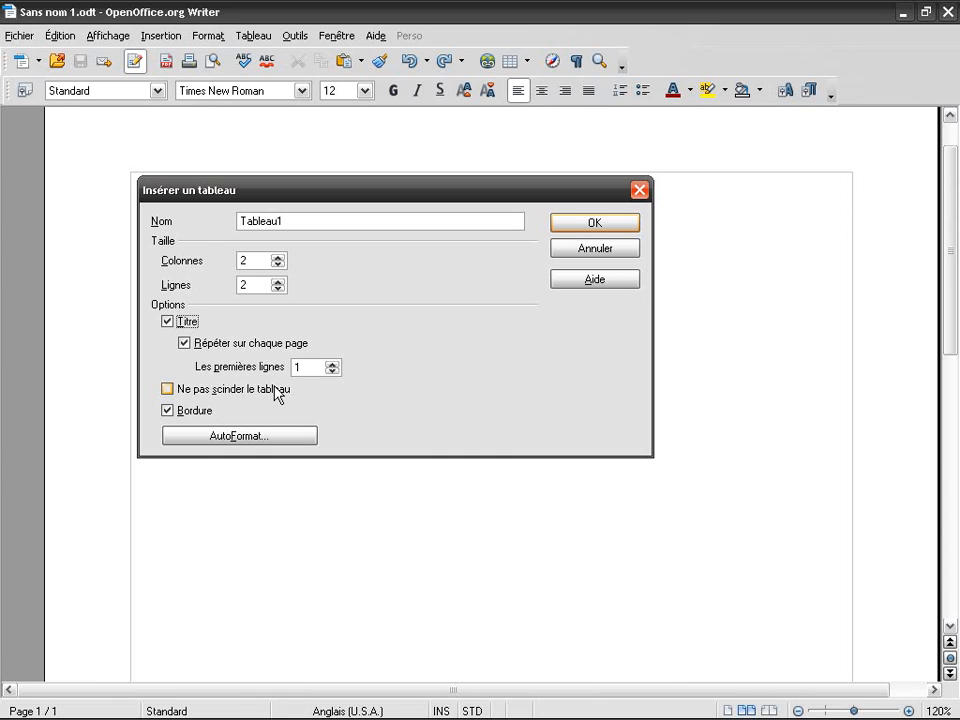
{"action": "left_click", "coordinate": [167, 389]}
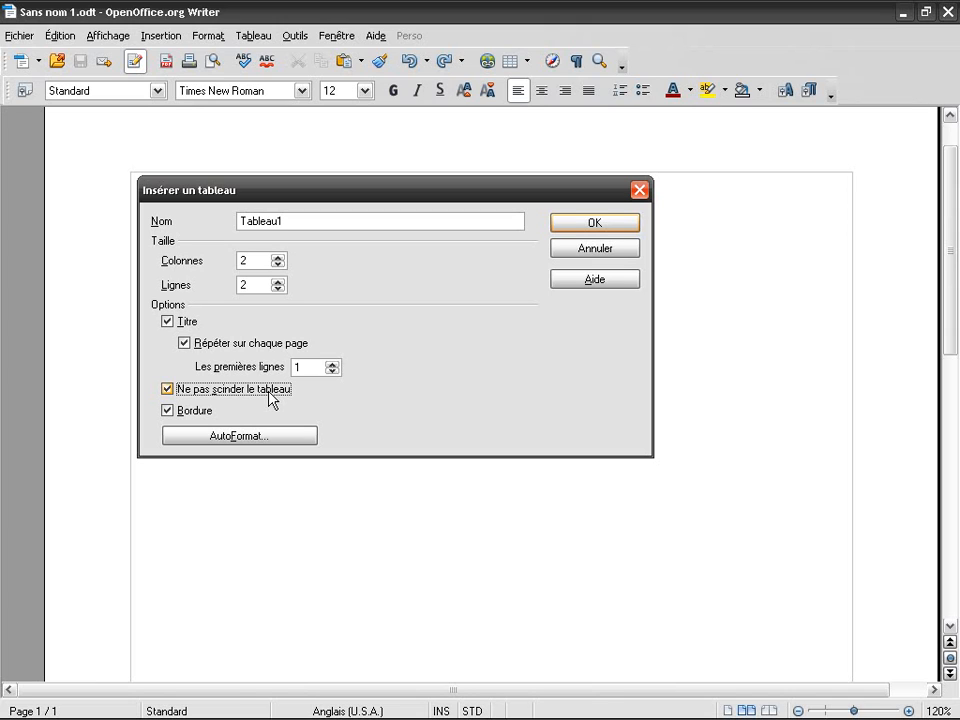
{"action": "left_click", "coordinate": [190, 419]}
{"action": "left_click", "coordinate": [188, 420]}
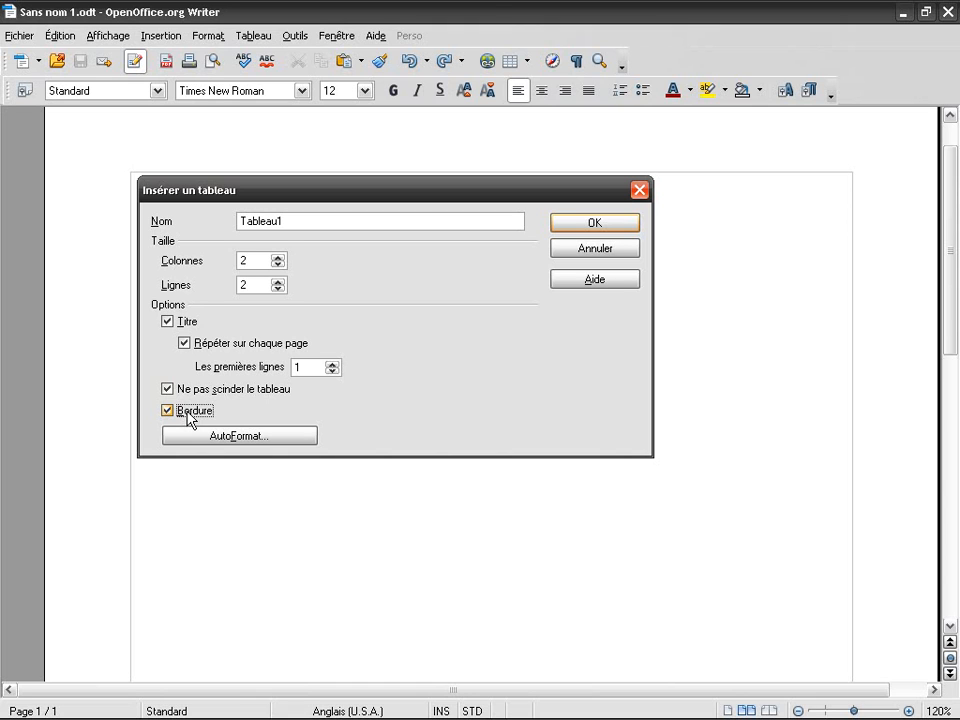
Preview the table AutoFormat styles from Noir 1 past Monnaie lavande, and leave the style list without applying one.
{"action": "left_click", "coordinate": [290, 437]}
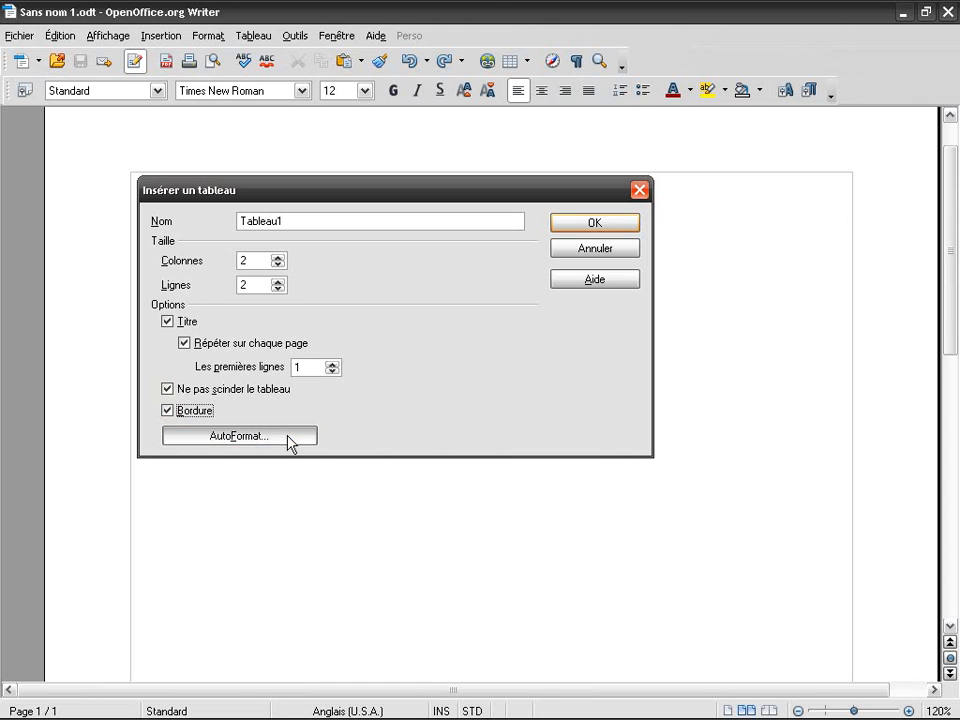
{"action": "mouse_move", "coordinate": [330, 364]}
{"action": "left_mouse_down"}
{"action": "mouse_move", "coordinate": [332, 429]}
{"action": "mouse_move", "coordinate": [326, 369]}
{"action": "left_mouse_up"}
{"action": "left_click", "coordinate": [245, 380]}
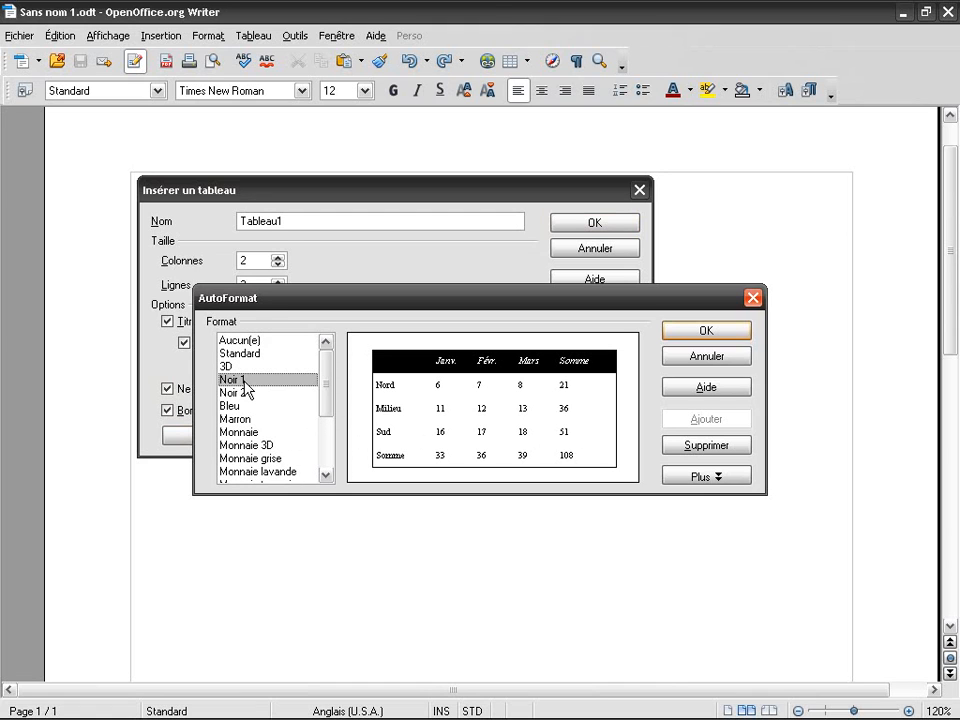
{"action": "key", "text": "Down"}
{"action": "key", "text": "Down"}
{"action": "key", "text": "Down"}
{"action": "key", "text": "Down"}
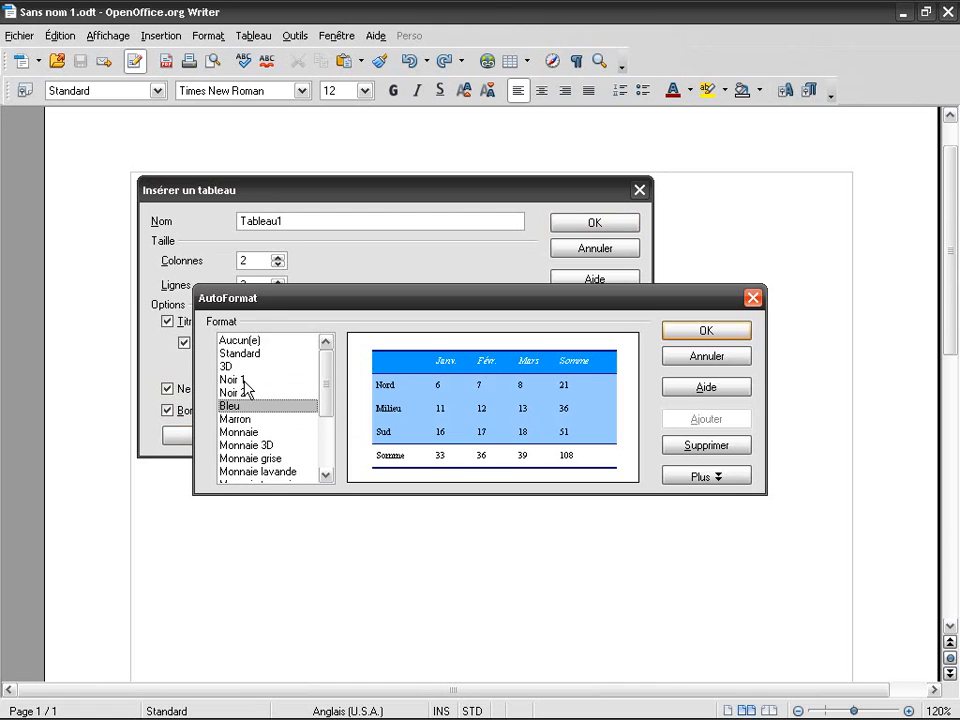
{"action": "key", "text": "Down"}
{"action": "key", "text": "Up"}
{"action": "key", "text": "Down"}
{"action": "key", "text": "Down"}
{"action": "key", "text": "Down"}
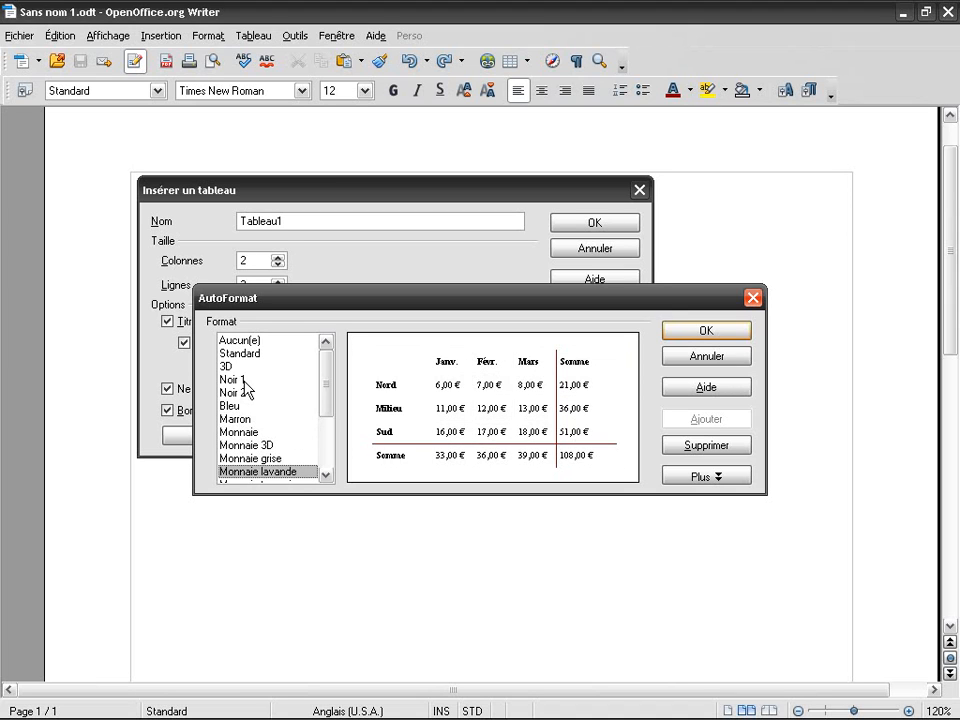
{"action": "key", "text": "Down"}
{"action": "key", "text": "Down"}
{"action": "left_click", "coordinate": [690, 358]}
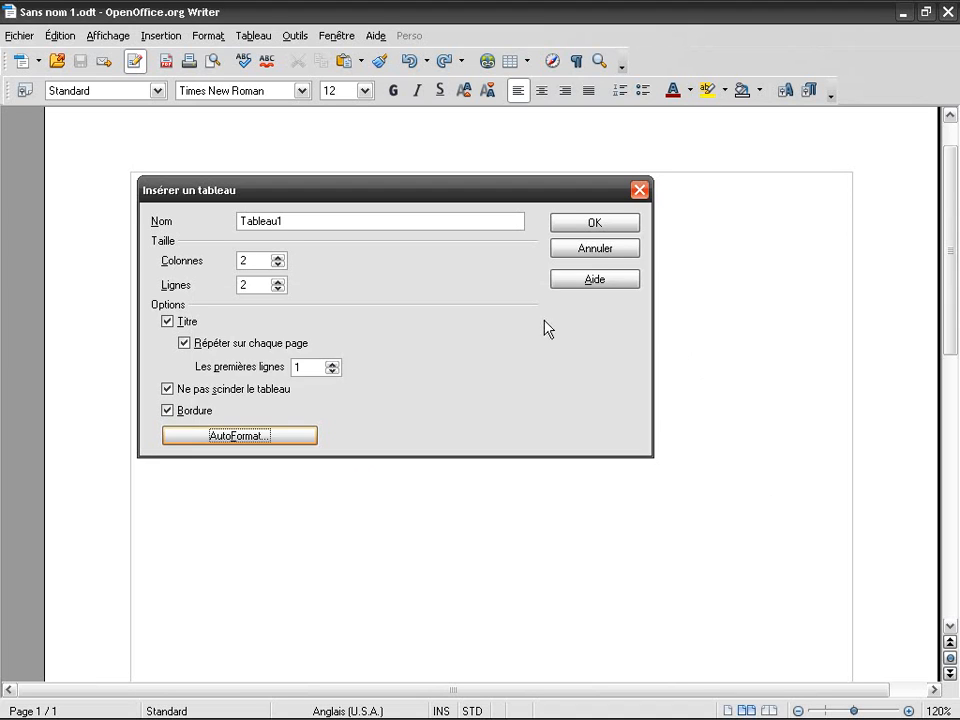
Insert the configured table of 2 columns and 2 rows, and place the cursor in the paragraph below it.
{"action": "left_click_drag", "start_coordinate": [428, 200], "coordinate": [432, 216]}
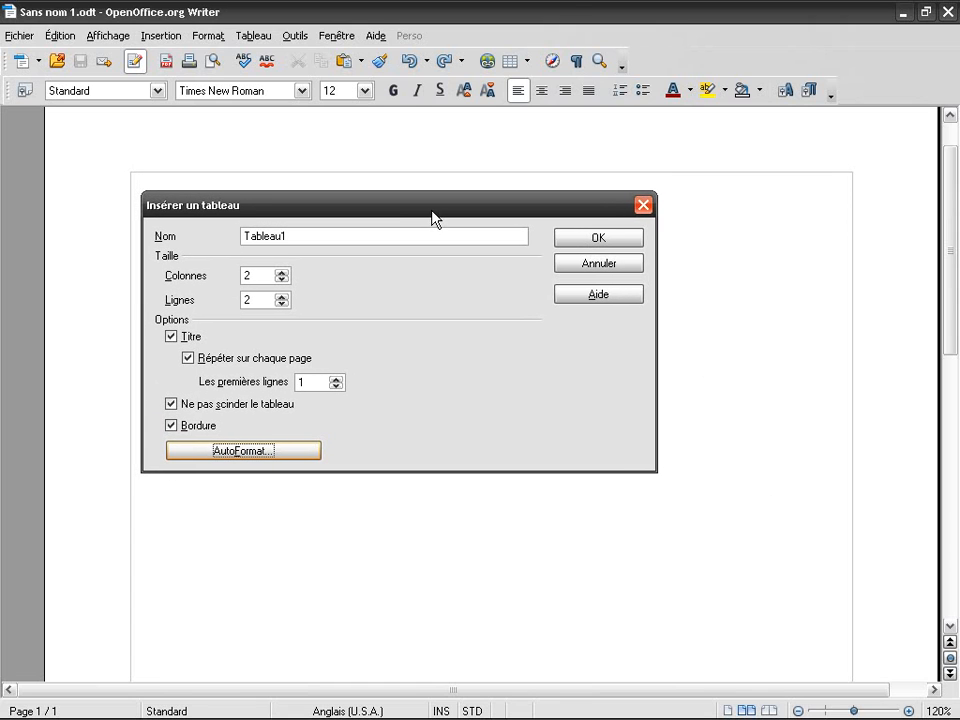
{"action": "left_click", "coordinate": [592, 241]}
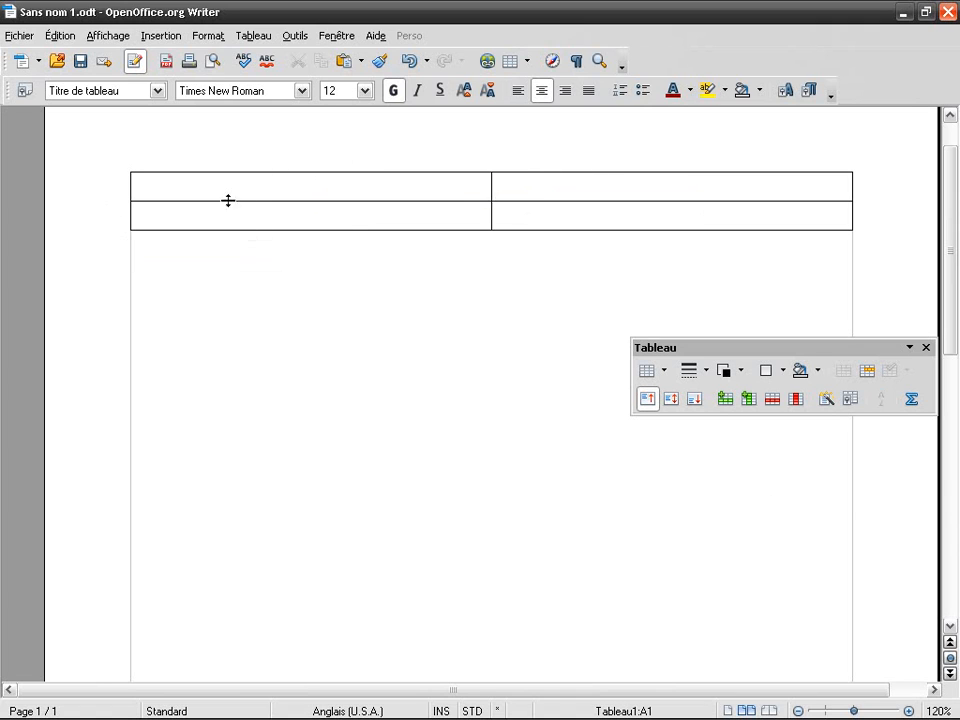
{"action": "left_click", "coordinate": [369, 279]}
{"action": "left_click", "coordinate": [252, 38]}
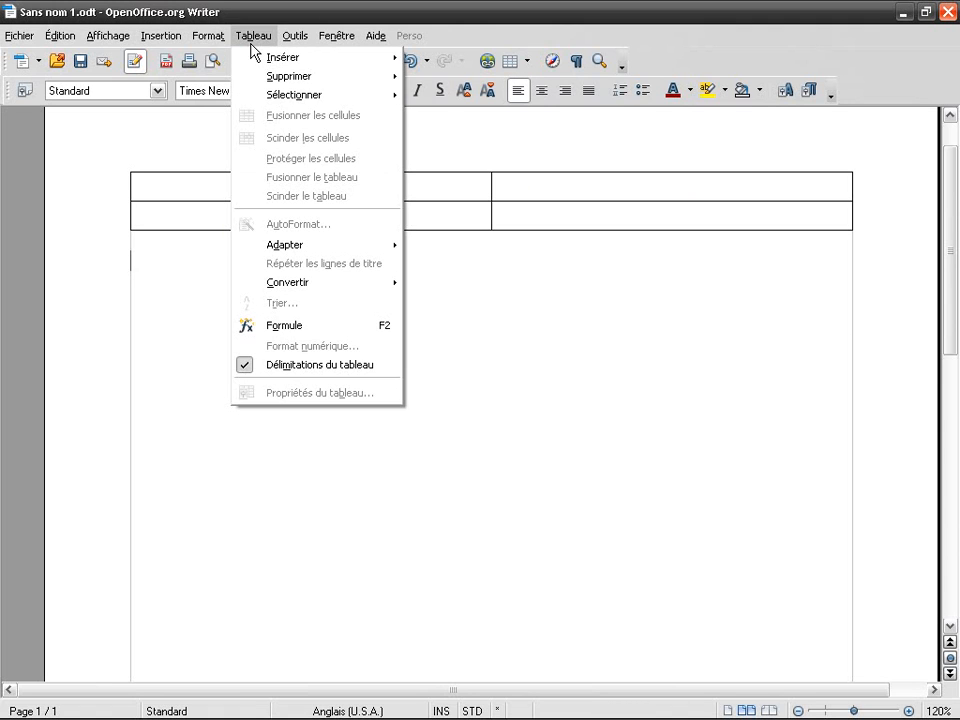
{"action": "mouse_move", "coordinate": [379, 62]}
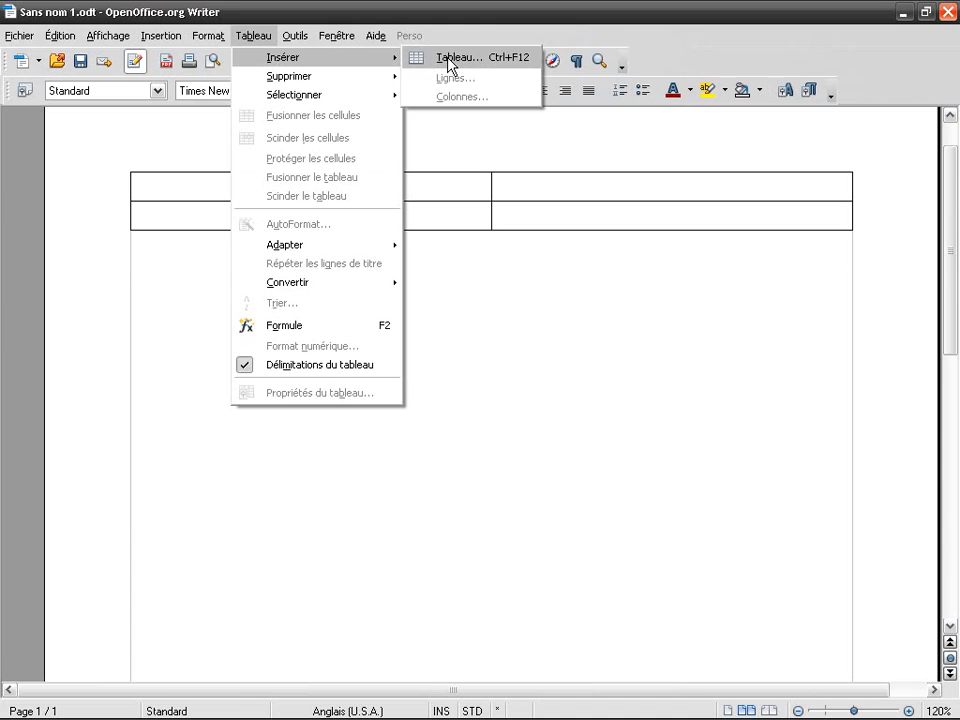
{"action": "left_click", "coordinate": [497, 26]}
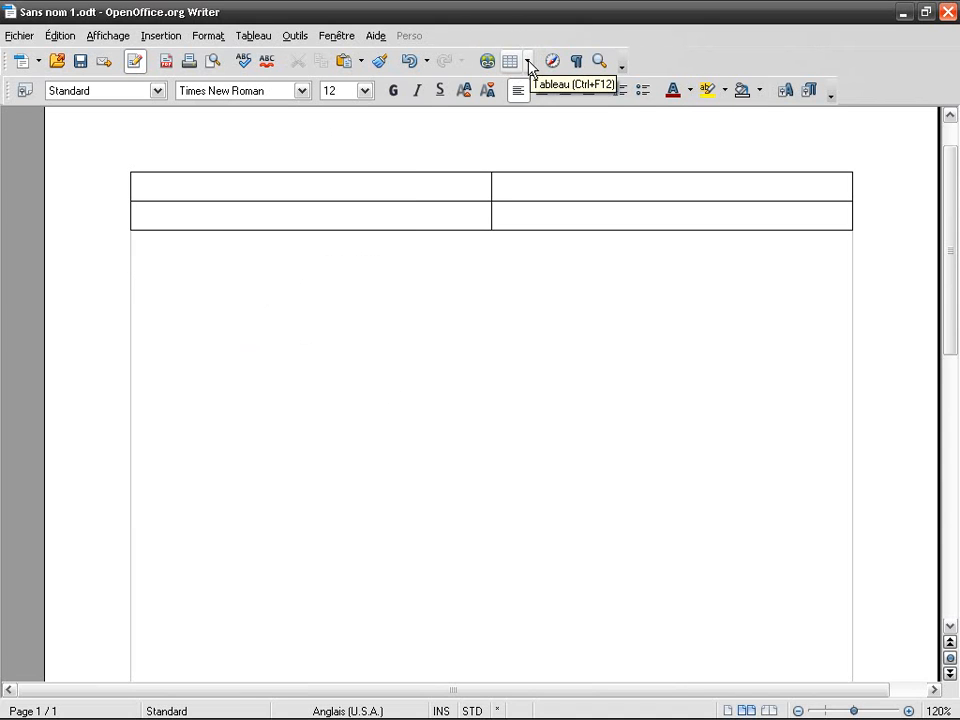
{"action": "left_click", "coordinate": [527, 63]}
{"action": "left_click", "coordinate": [534, 28]}
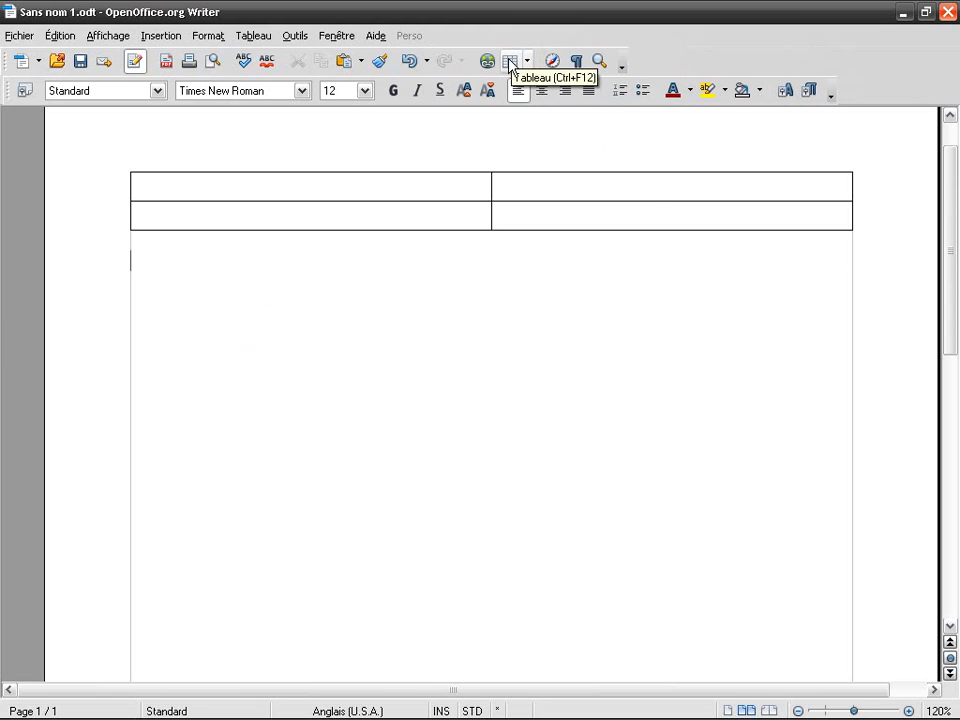
{"action": "left_click", "coordinate": [510, 62]}
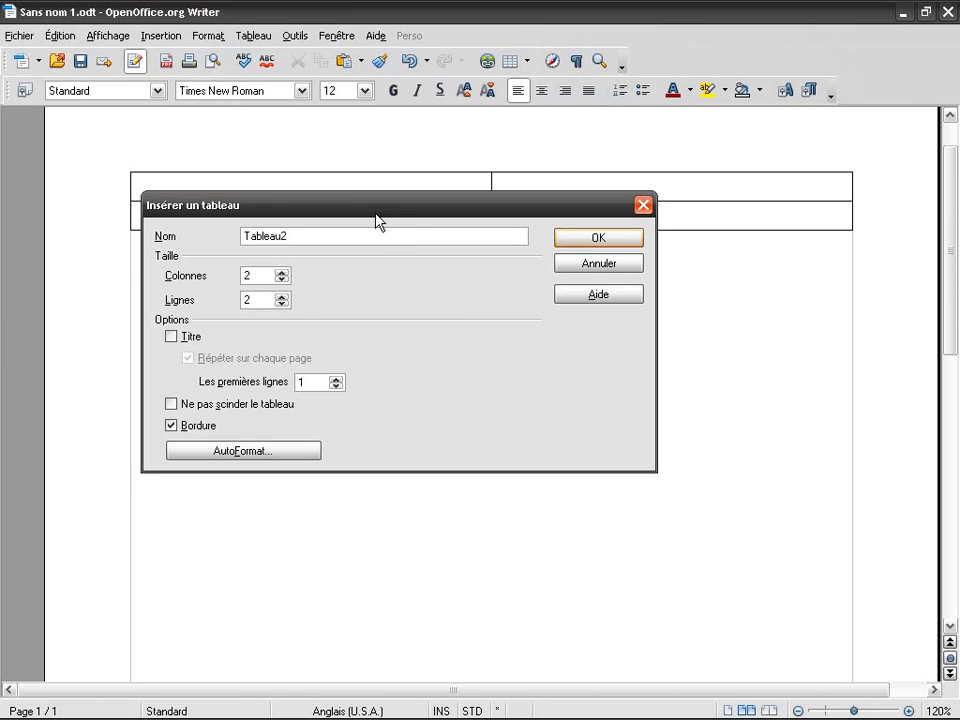
{"action": "left_click", "coordinate": [566, 265]}
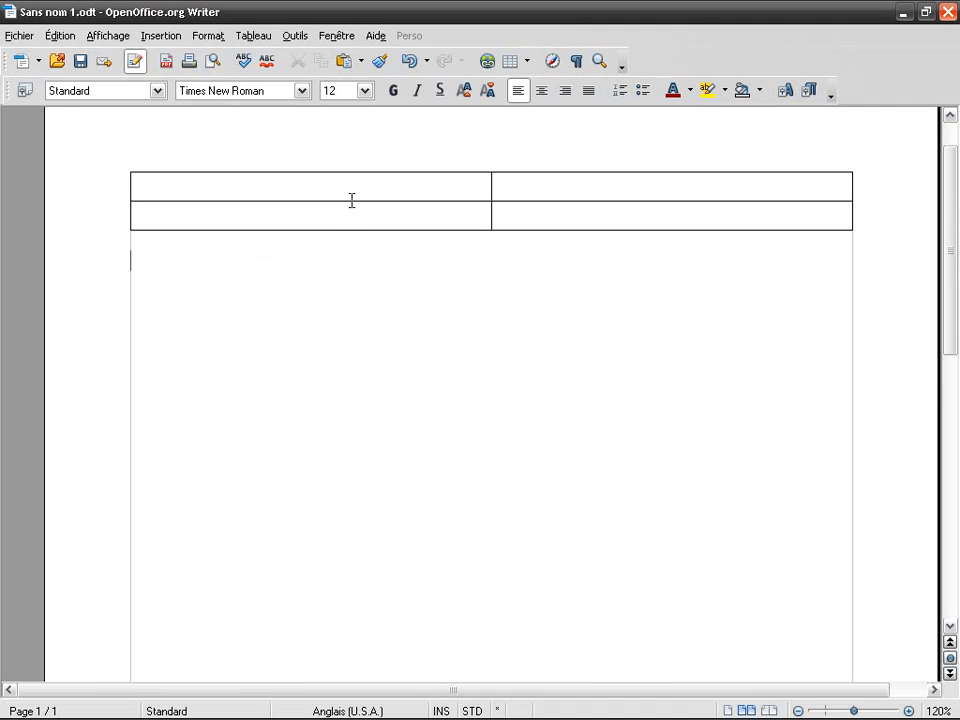
Move the floating Tableau toolbar to the empty area below the table, with the cursor in the table's first cell.
{"action": "left_click", "coordinate": [352, 187]}
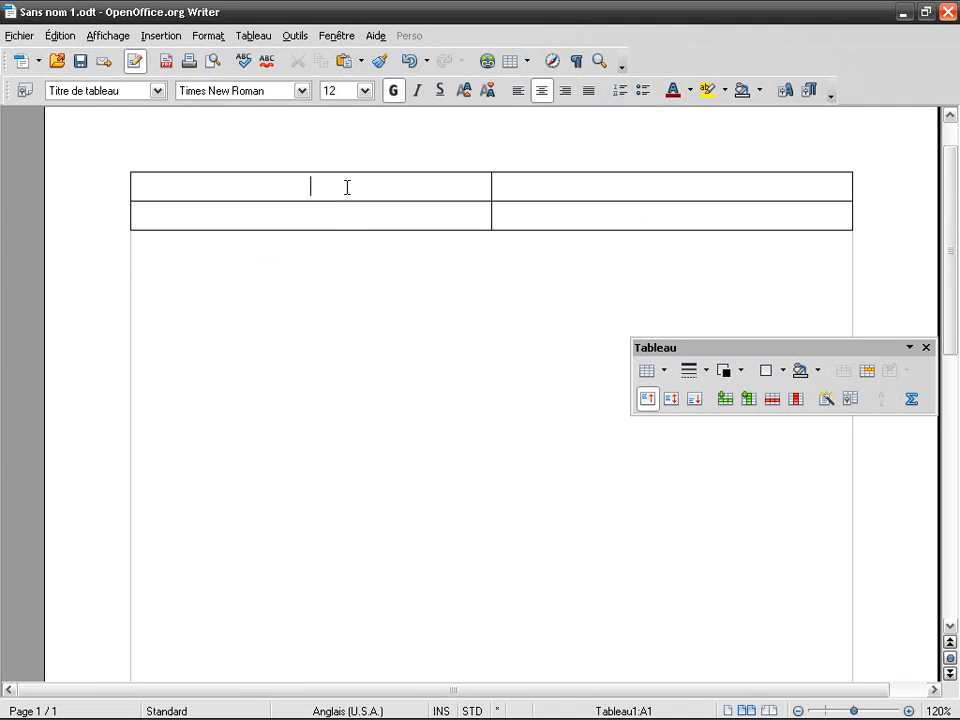
{"action": "left_click", "coordinate": [552, 217]}
{"action": "left_click", "coordinate": [562, 192]}
{"action": "left_click", "coordinate": [411, 214]}
{"action": "left_click_drag", "start_coordinate": [746, 347], "coordinate": [453, 266]}
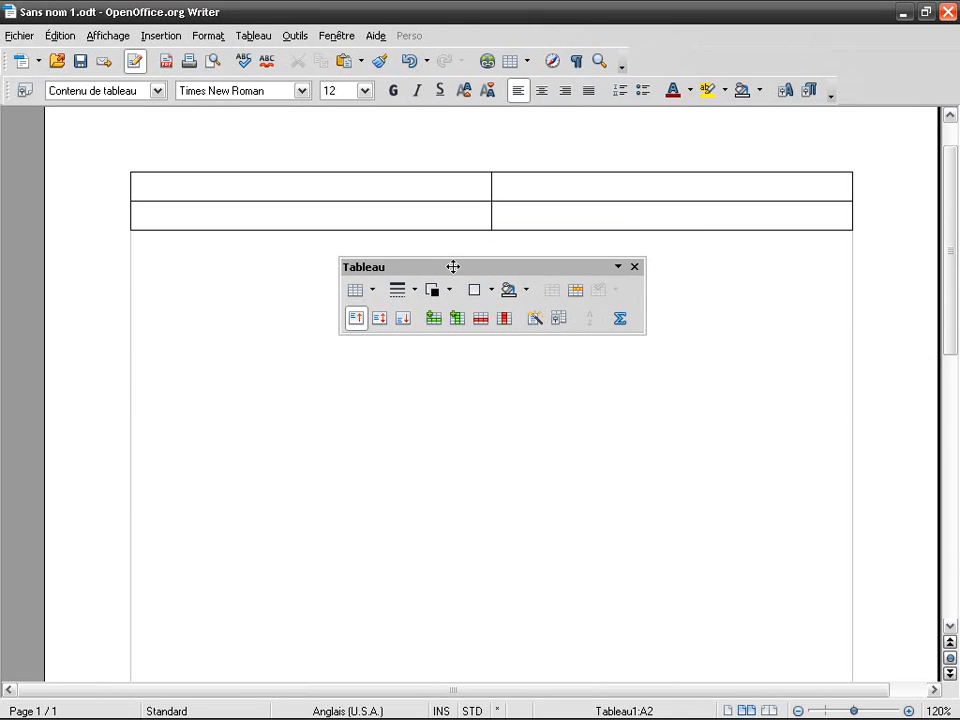
{"action": "left_click", "coordinate": [158, 256]}
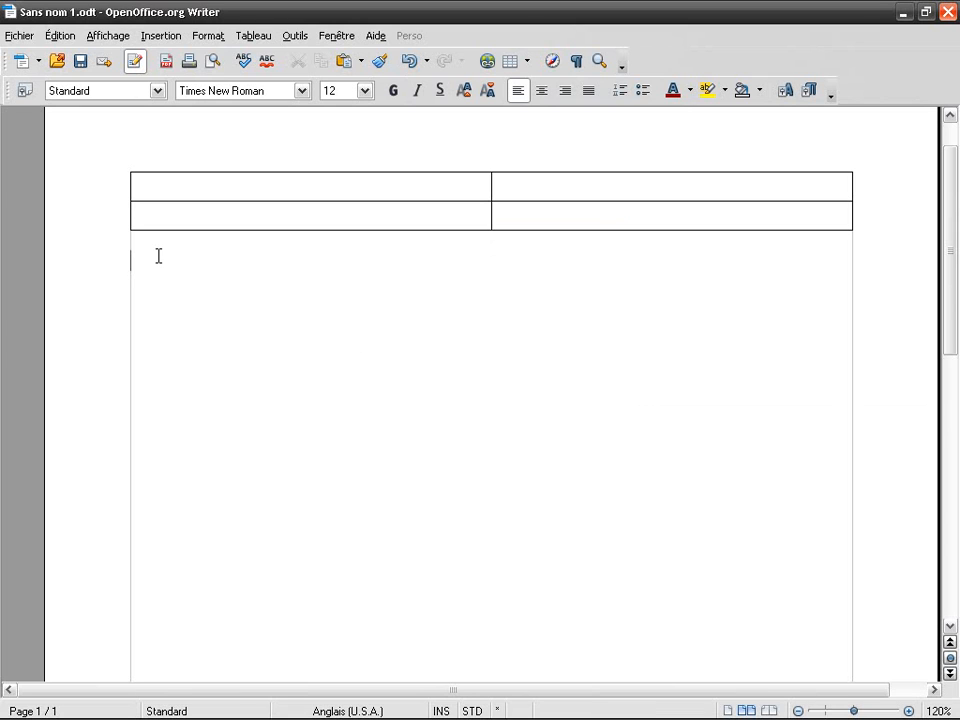
{"action": "left_click", "coordinate": [203, 181]}
{"action": "left_click_drag", "start_coordinate": [457, 270], "coordinate": [555, 368]}
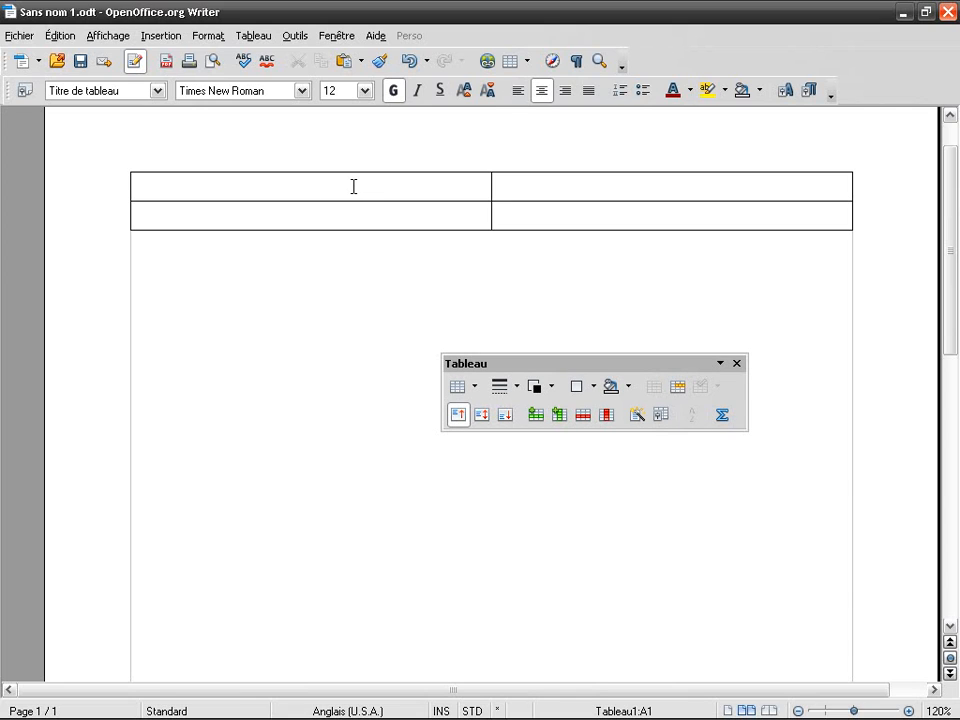
Fill the table cells with 1 and 2 in the first row and 3 and 4 in the second row.
{"action": "type", "text": "1"}
{"action": "key", "text": "Tab"}
{"action": "type", "text": "2"}
{"action": "key", "text": "Tab"}
{"action": "type", "text": "3"}
{"action": "key", "text": "Tab"}
{"action": "type", "text": "4"}
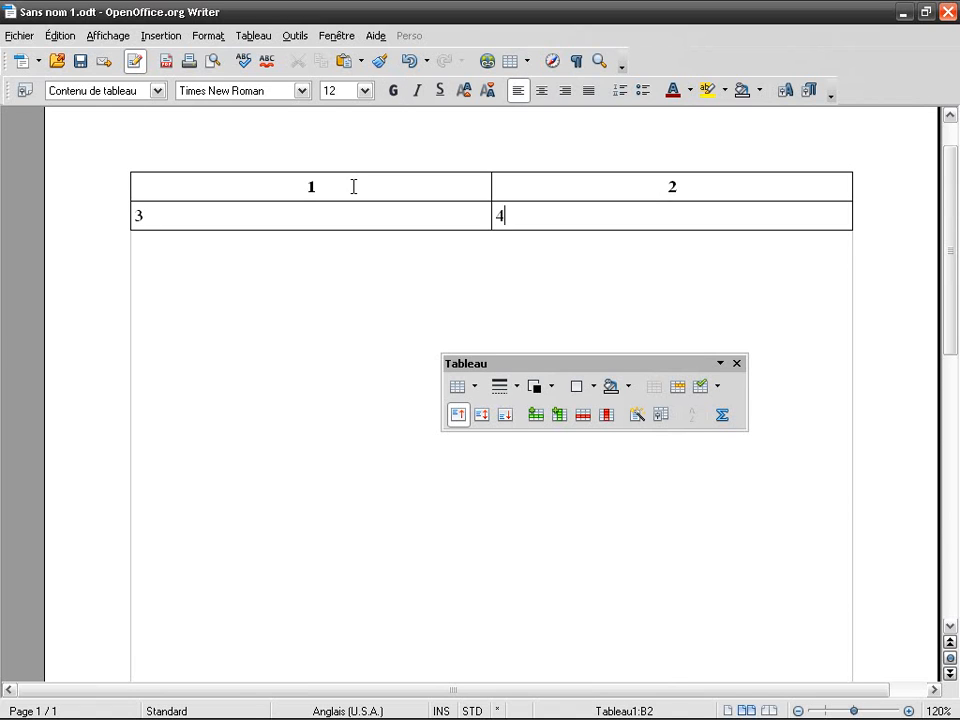
Center the contents of all four table cells horizontally.
{"action": "left_click_drag", "start_coordinate": [353, 186], "coordinate": [497, 208]}
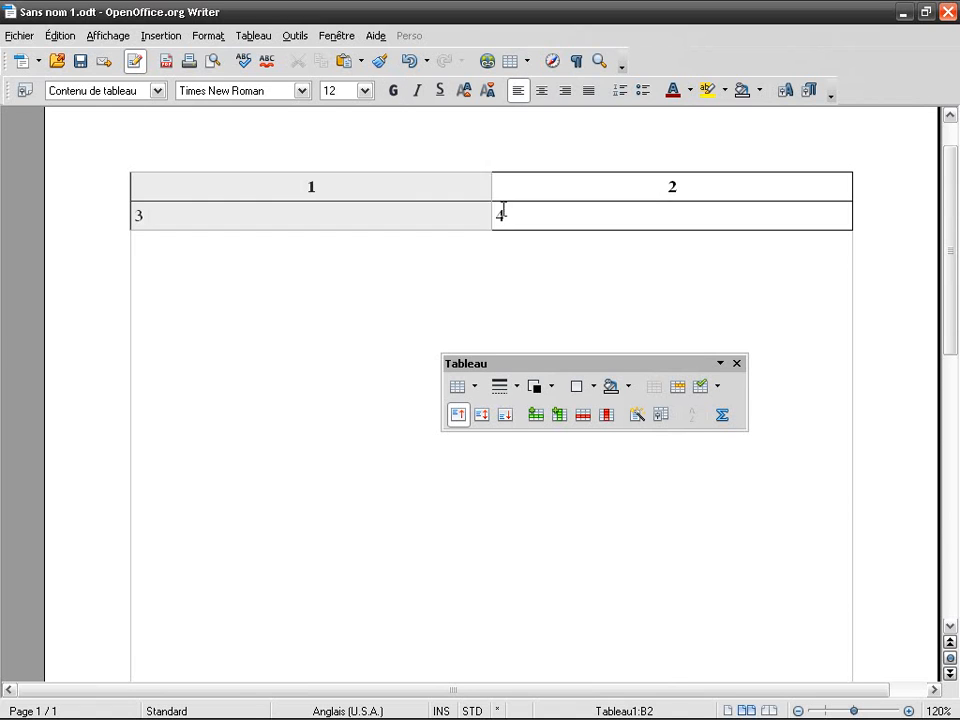
{"action": "left_click", "coordinate": [541, 90]}
{"action": "left_click", "coordinate": [343, 219]}
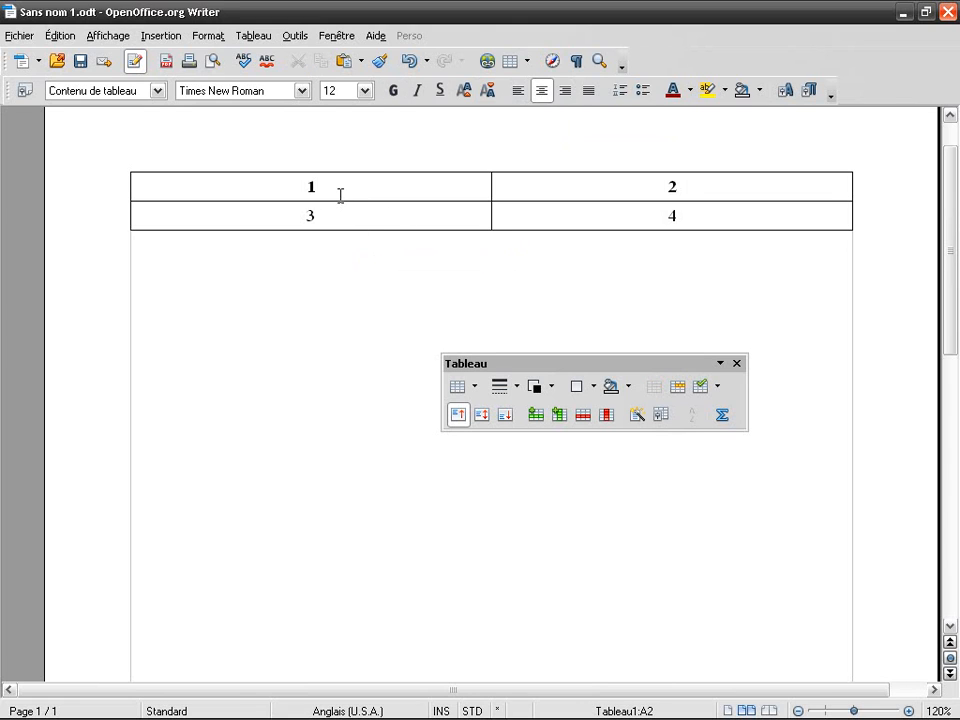
Insert a new column directly after the table's first column.
{"action": "left_click", "coordinate": [340, 186]}
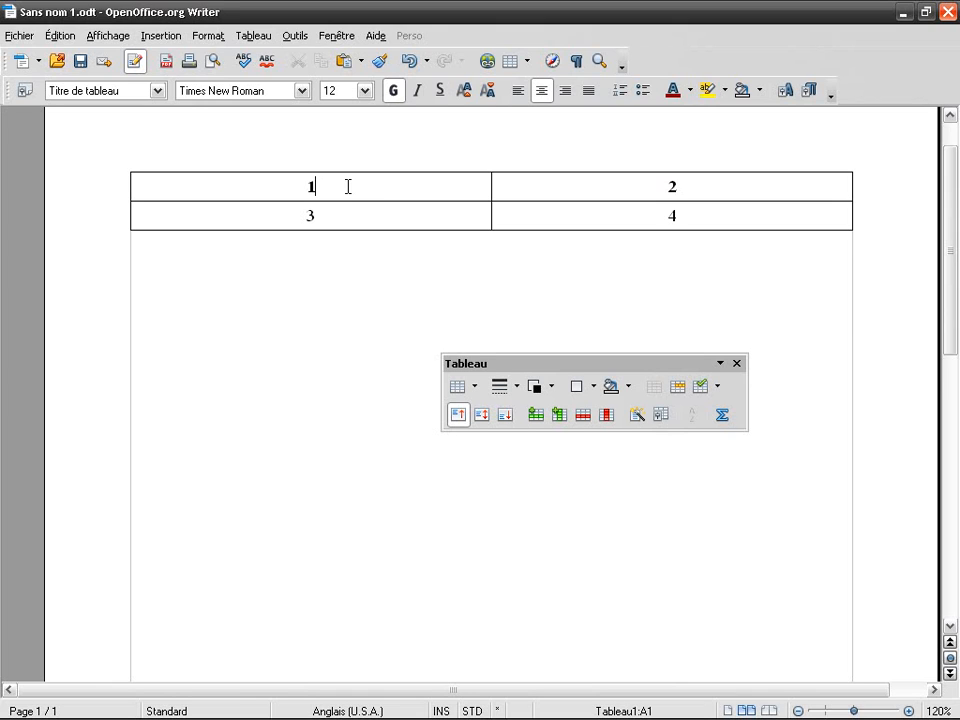
{"action": "left_click", "coordinate": [560, 416]}
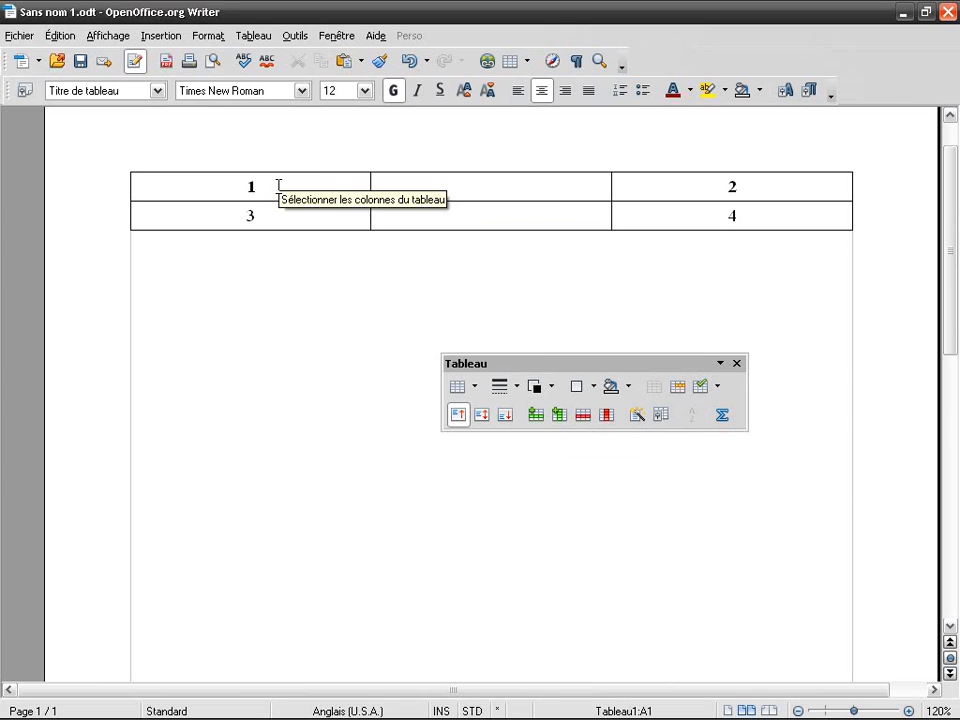
Delete the empty middle column of the table.
{"action": "left_click", "coordinate": [474, 188]}
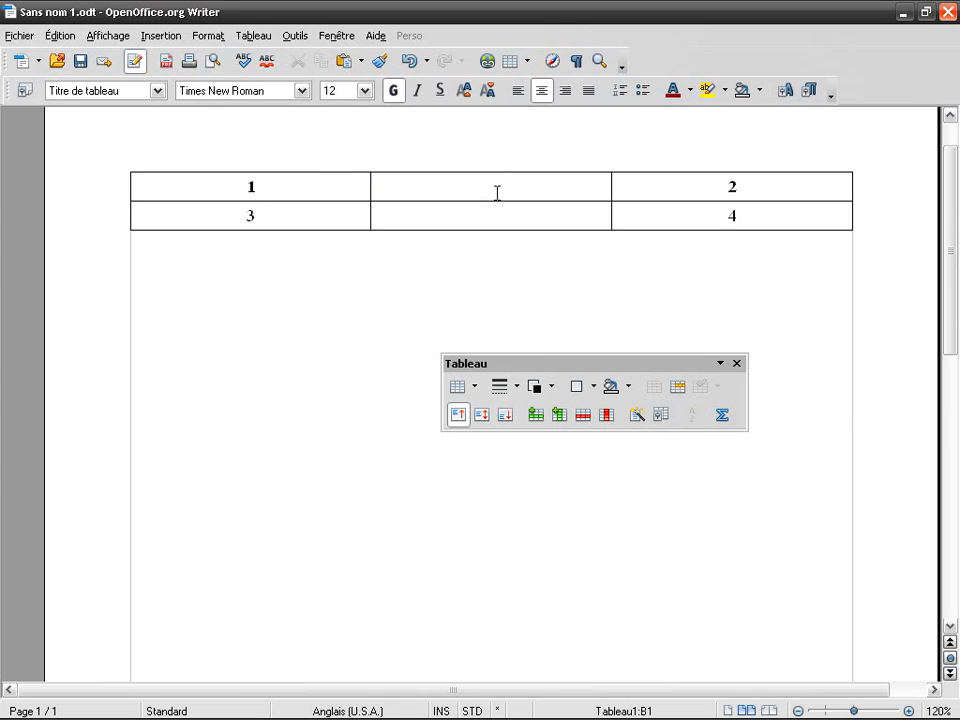
{"action": "left_click", "coordinate": [493, 214]}
{"action": "left_click", "coordinate": [493, 187]}
{"action": "left_click", "coordinate": [490, 216]}
{"action": "left_click", "coordinate": [491, 187]}
{"action": "left_click", "coordinate": [491, 214]}
{"action": "left_click", "coordinate": [495, 187]}
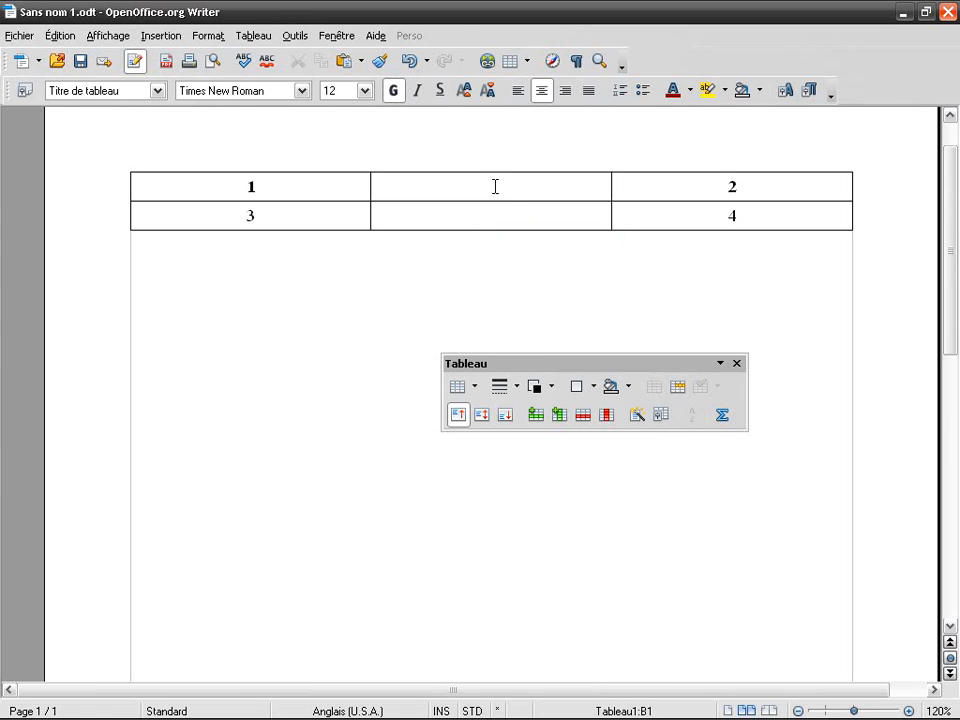
{"action": "left_click", "coordinate": [609, 415]}
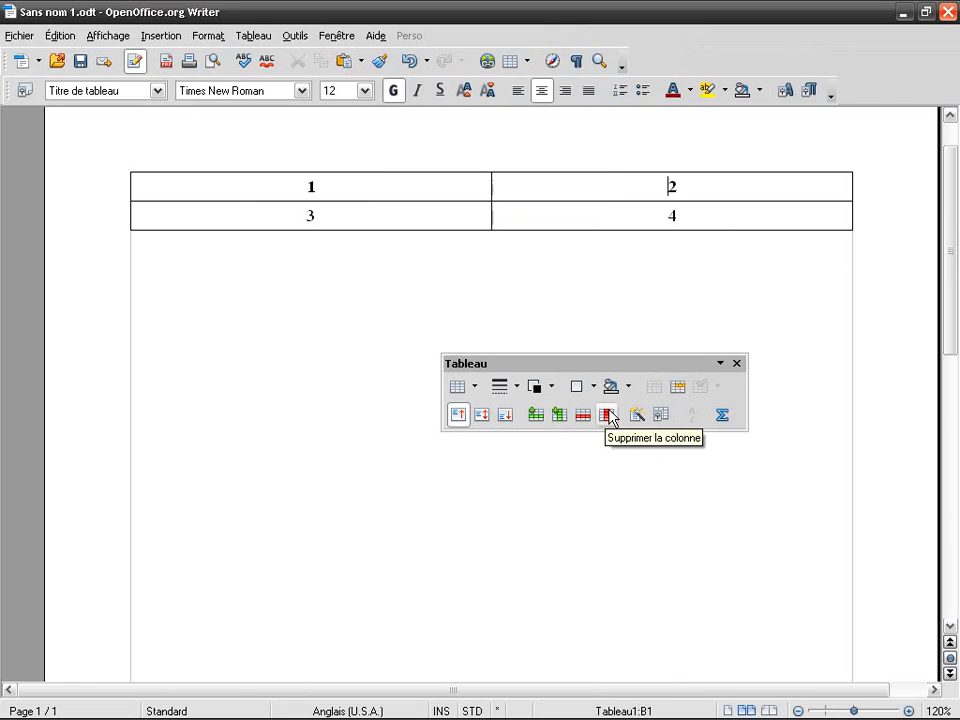
Insert a row below the table's first row and delete that empty row again.
{"action": "left_click", "coordinate": [358, 187]}
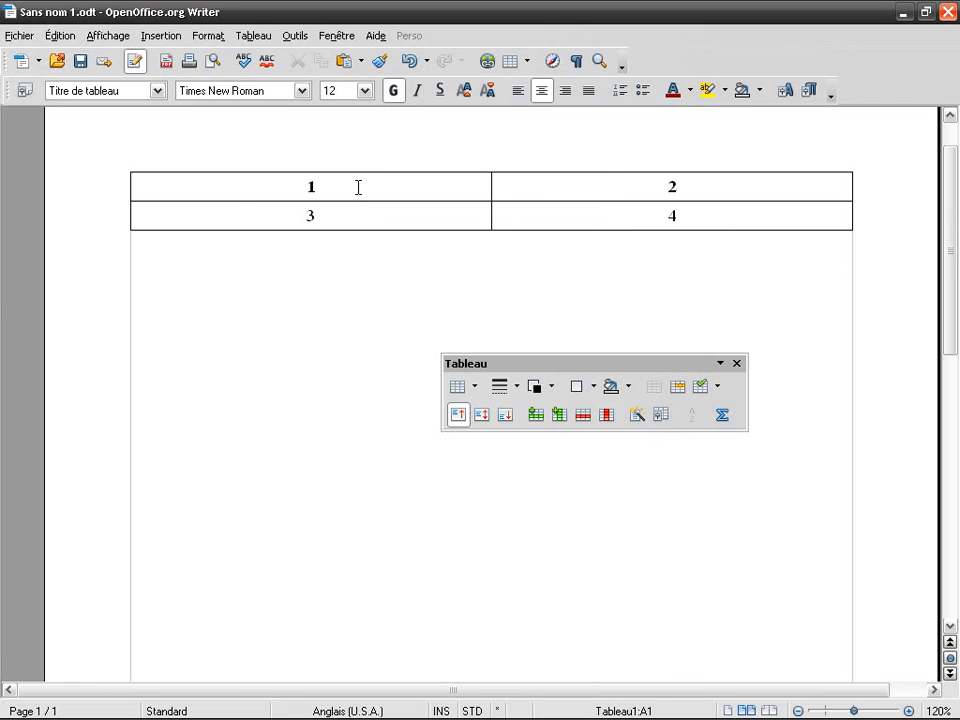
{"action": "left_click", "coordinate": [533, 416]}
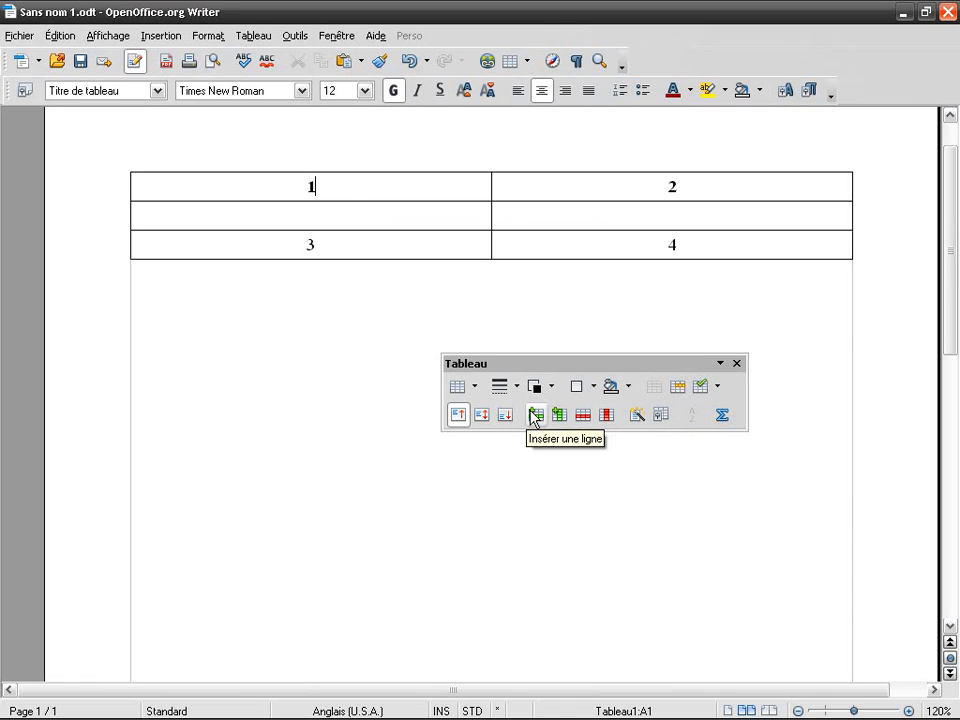
{"action": "left_click", "coordinate": [394, 222]}
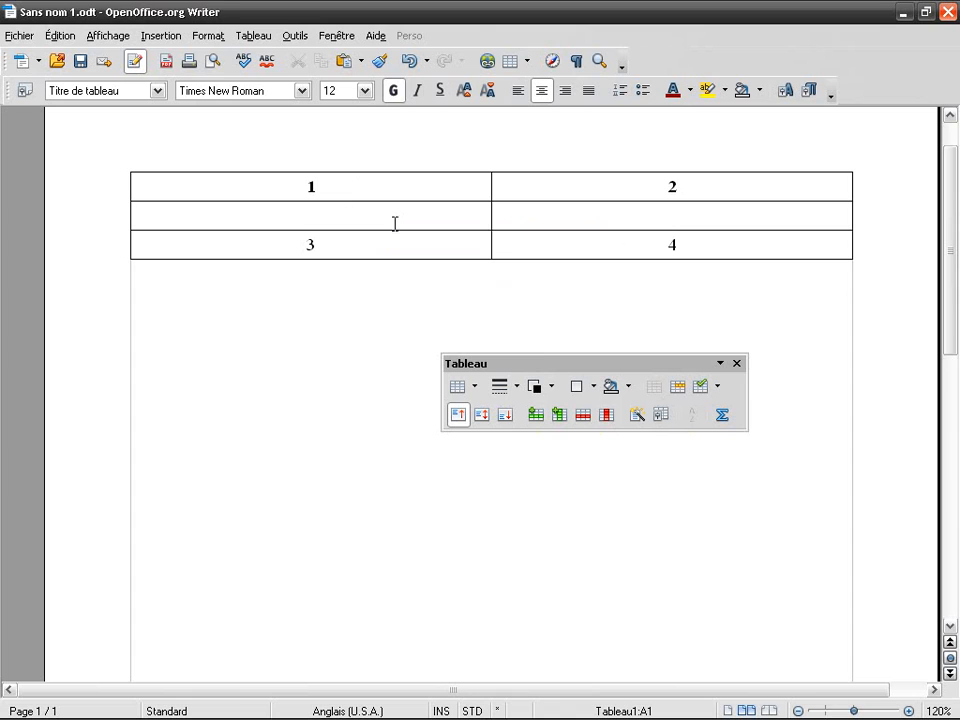
{"action": "left_click", "coordinate": [582, 416]}
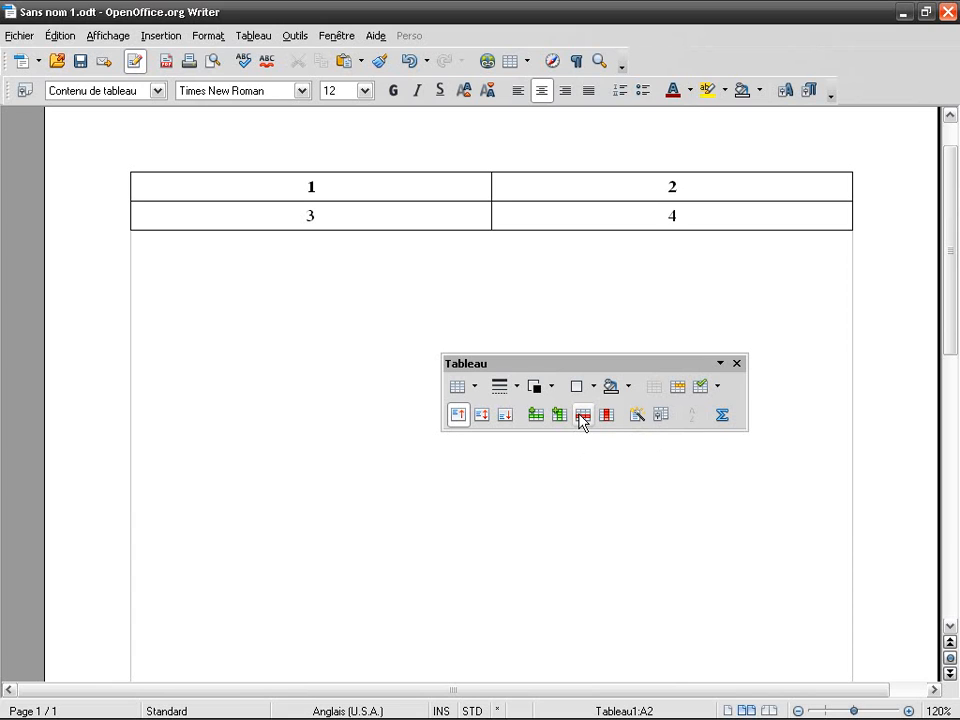
Delete the table's first column and undo the deletion.
{"action": "key", "text": "Up"}
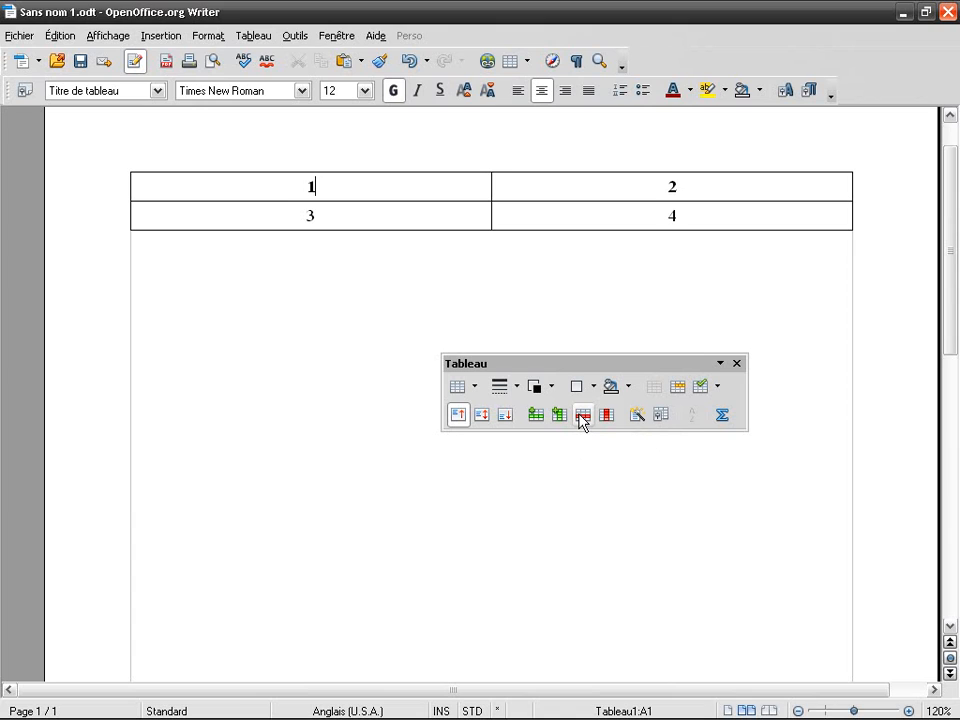
{"action": "left_click", "coordinate": [580, 416]}
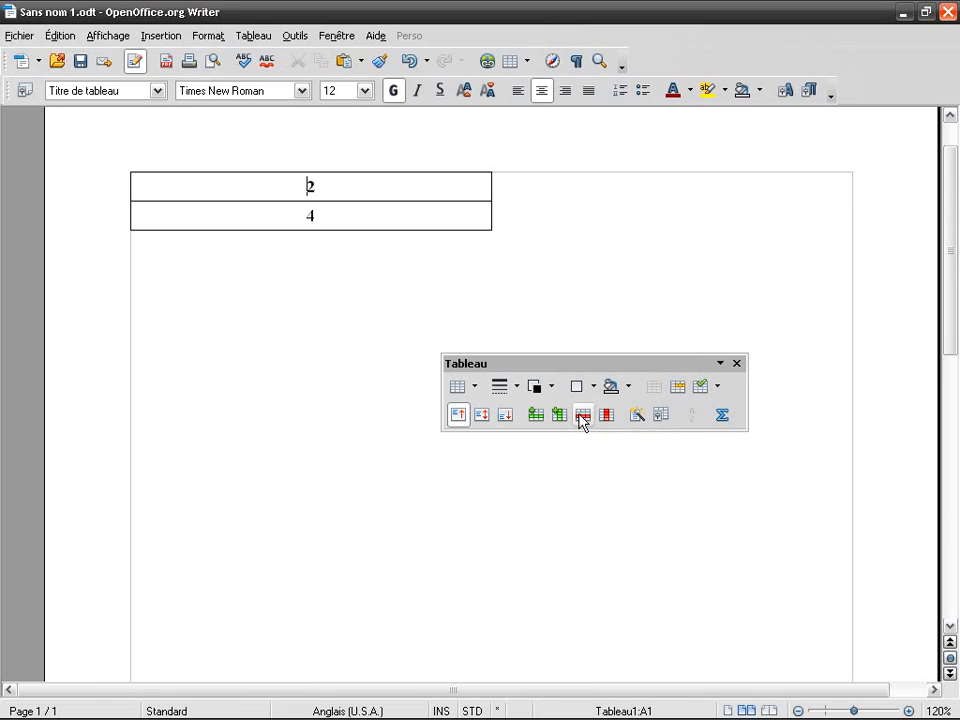
{"action": "key", "text": "ctrl+z"}
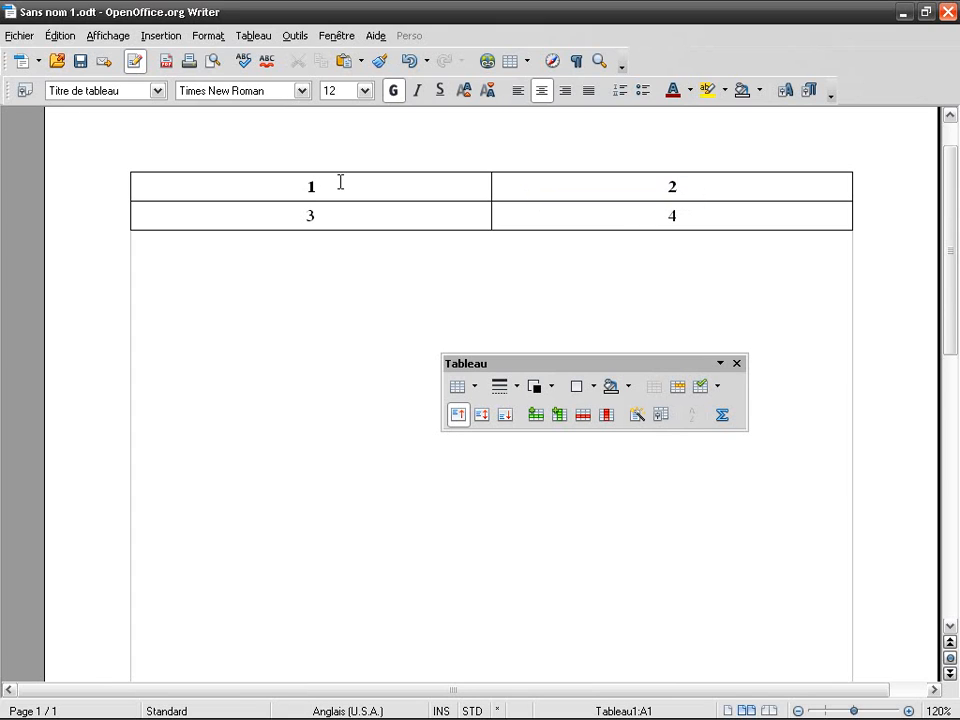
Insert one empty column before and one empty column after the column containing 1 and 3.
{"action": "key", "text": "alt+Insert"}
{"action": "key", "text": "Left"}
{"action": "key", "text": "Right"}
{"action": "key", "text": "alt+Insert"}
{"action": "key", "text": "Right"}
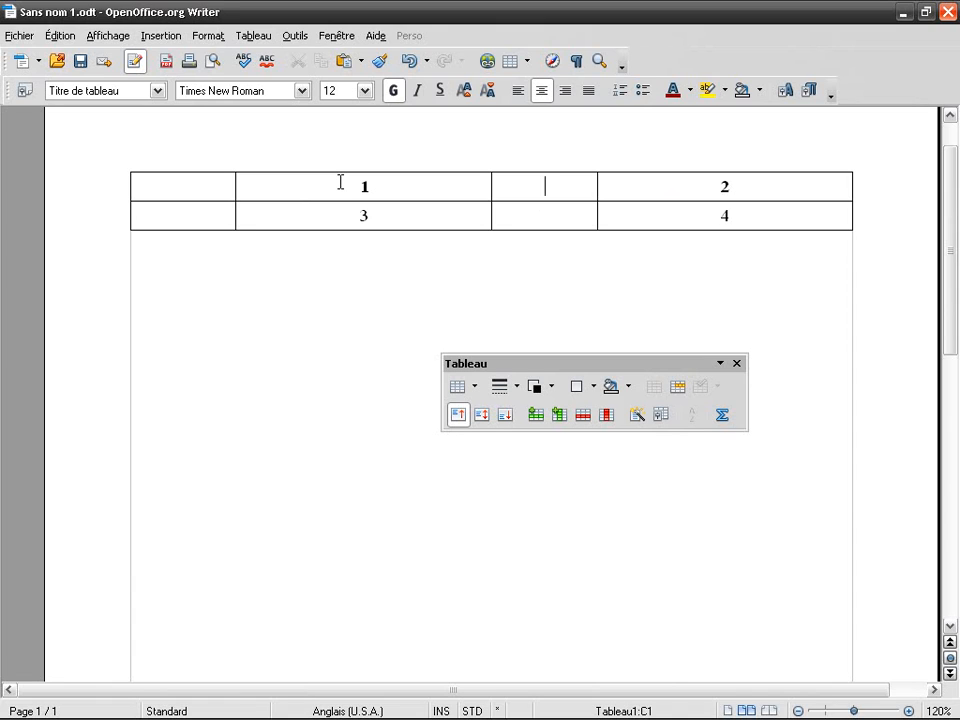
Insert one empty row below and one empty row above the row containing 1 and 2.
{"action": "key", "text": "Left"}
{"action": "key", "text": "alt+Insert"}
{"action": "key", "text": "Down"}
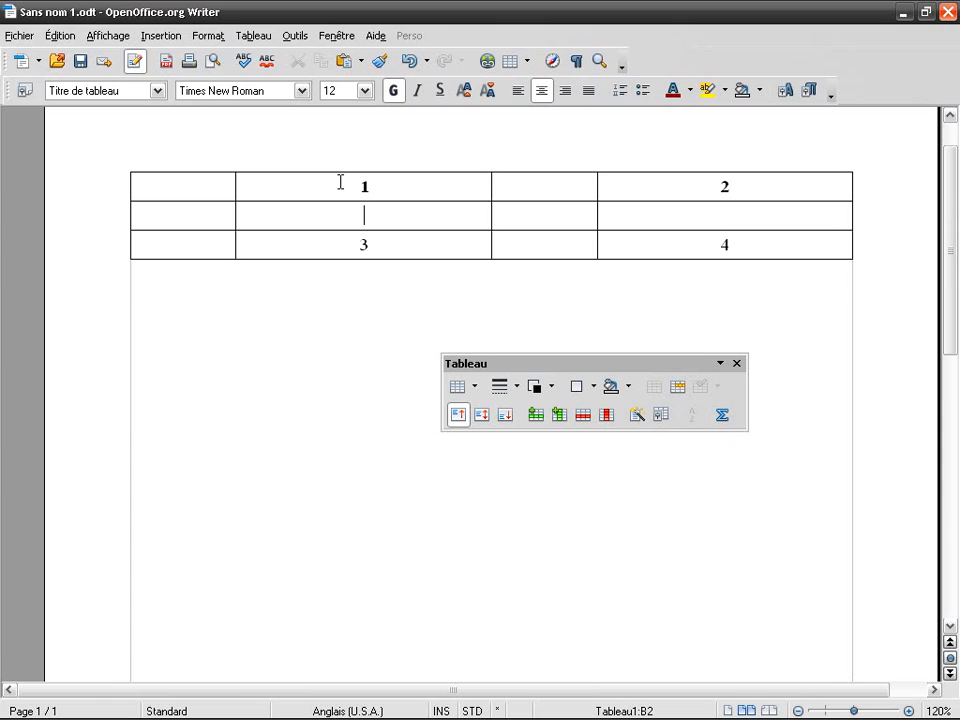
{"action": "key", "text": "Up"}
{"action": "key", "text": "alt+Insert"}
{"action": "key", "text": "Up"}
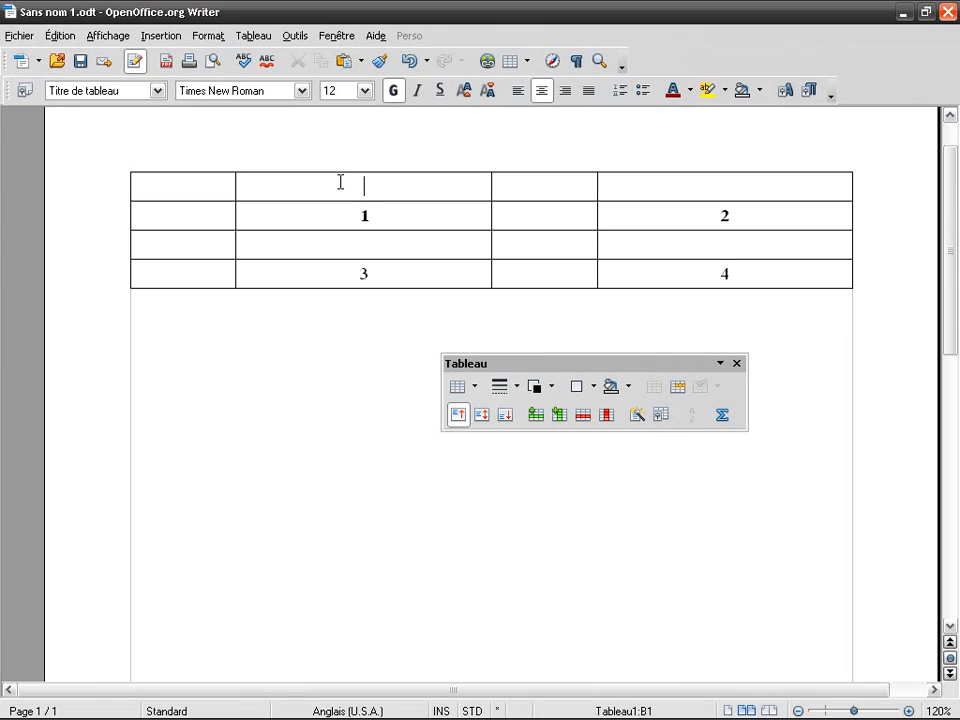
Delete the empty first column of the table.
{"action": "key", "text": "Tab"}
{"action": "key", "text": "shift+Tab"}
{"action": "key", "text": "shift+Tab"}
{"action": "key", "text": "alt+Delete"}
{"action": "key", "text": "Left"}
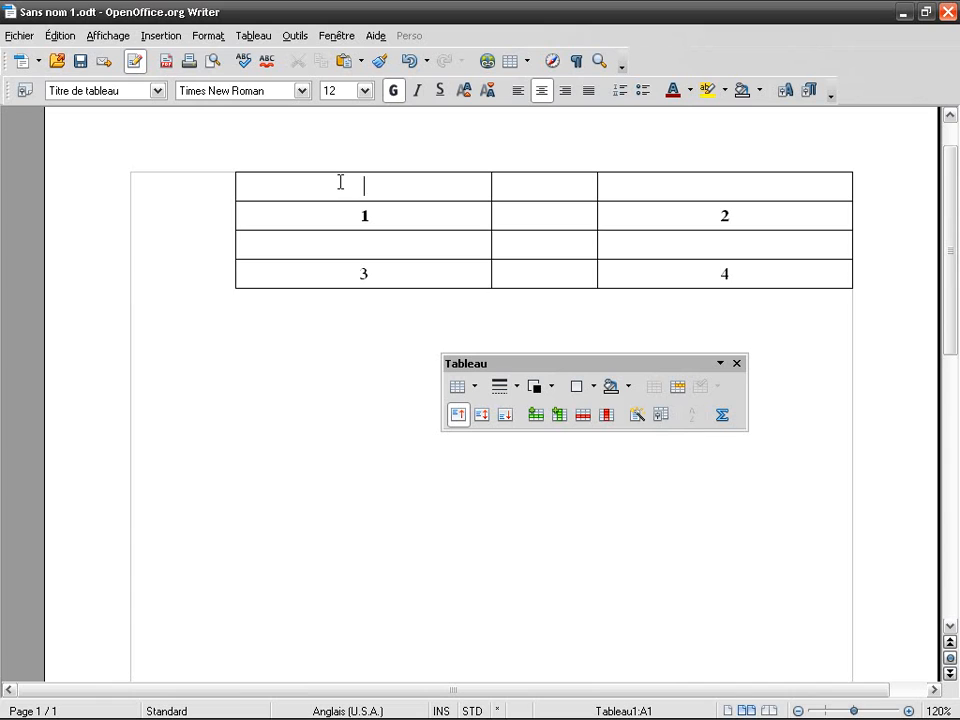
Delete the table's last column, containing 2 and 4, and undo the deletion.
{"action": "key", "text": "Right"}
{"action": "key", "text": "Right"}
{"action": "key", "text": "alt+Delete"}
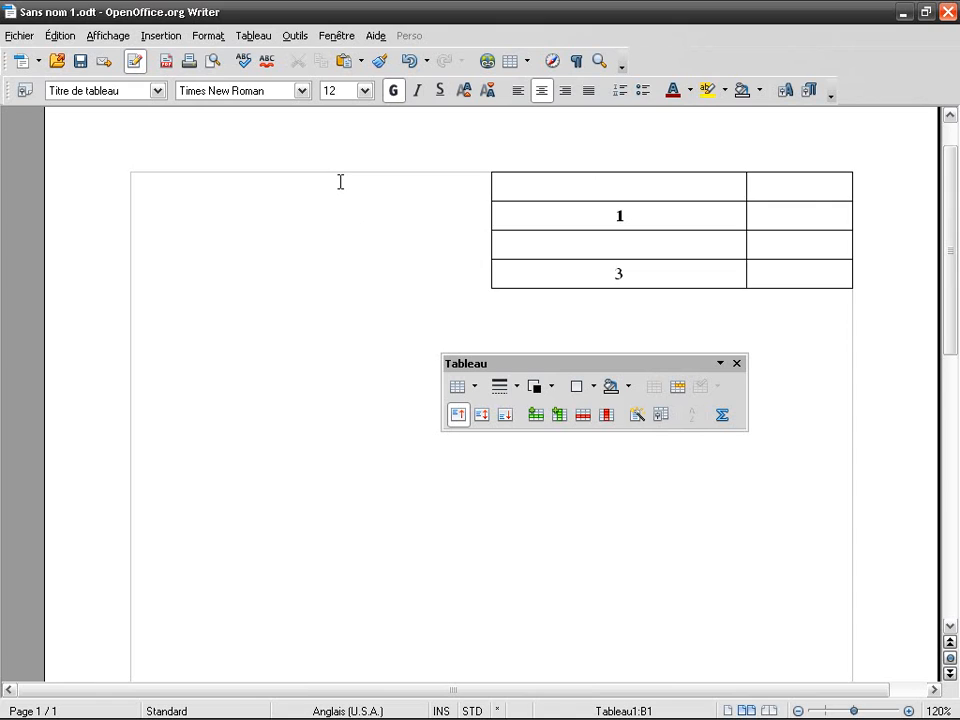
{"action": "key", "text": "ctrl+z"}
Delete the empty column between the two filled columns.
{"action": "key", "text": "Down"}
{"action": "key", "text": "Up"}
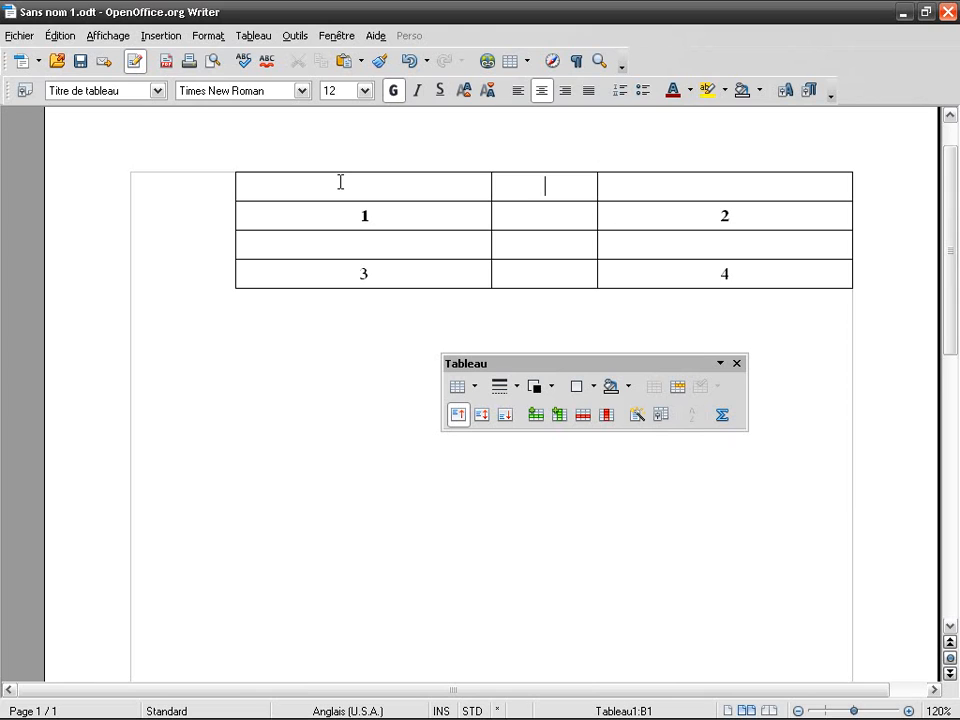
{"action": "key", "text": "alt+Delete"}
{"action": "key", "text": "Left"}
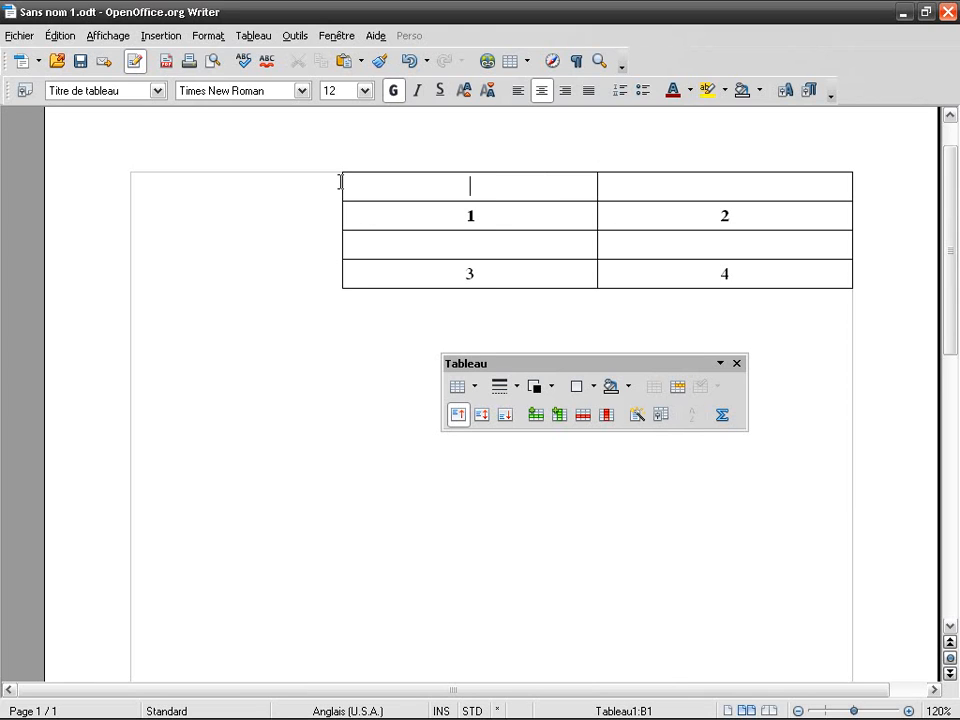
Delete the empty rows below and above the row containing 1 and 2.
{"action": "key", "text": "Down"}
{"action": "key", "text": "alt+Delete"}
{"action": "key", "text": "Up"}
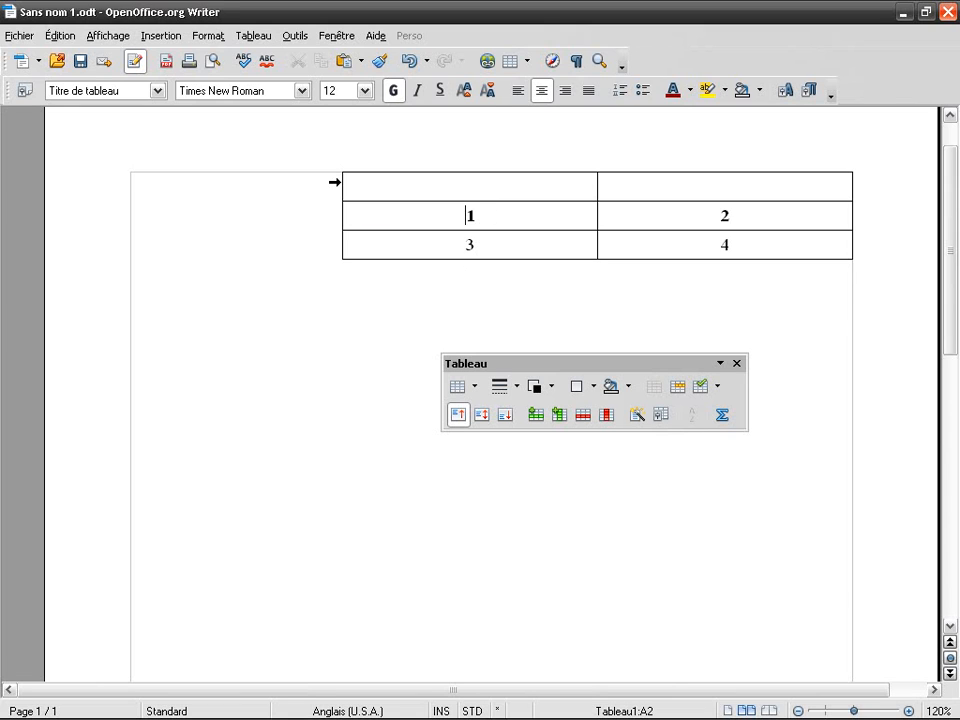
{"action": "key", "text": "Up"}
{"action": "key", "text": "alt+Delete"}
{"action": "key", "text": "Up"}
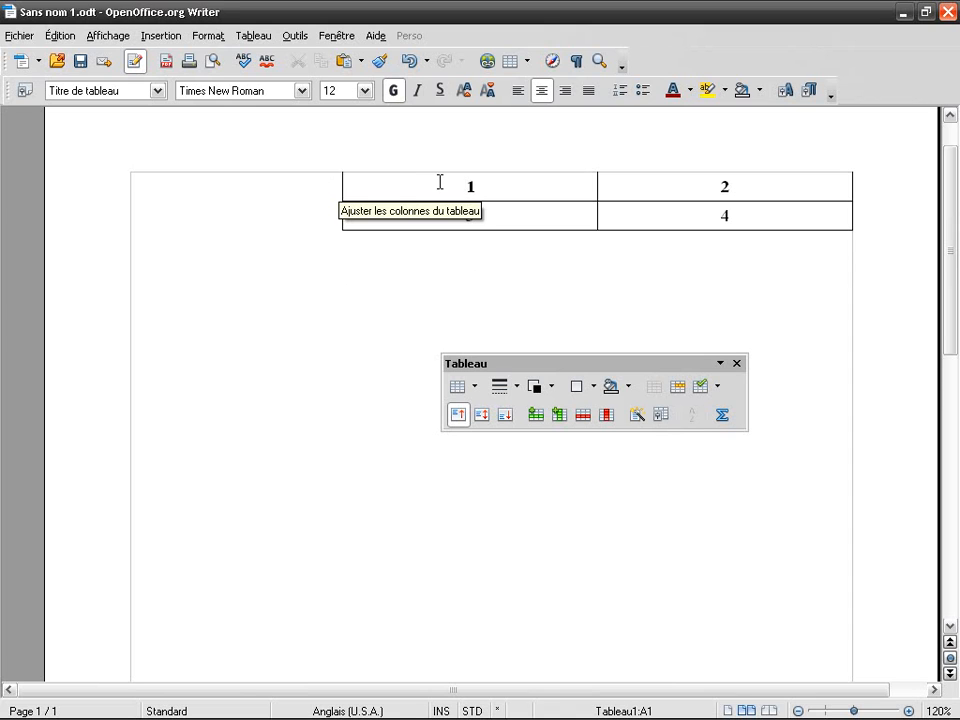
Clear the contents of all four table cells and undo the clearing.
{"action": "left_click_drag", "start_coordinate": [583, 193], "coordinate": [703, 203]}
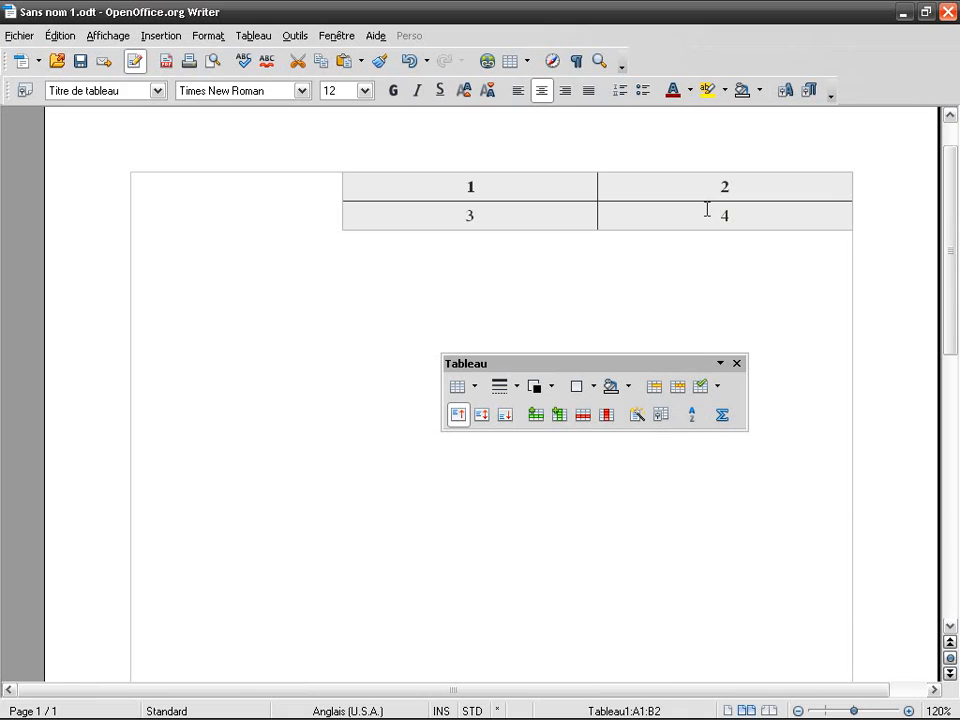
{"action": "key", "text": "Delete"}
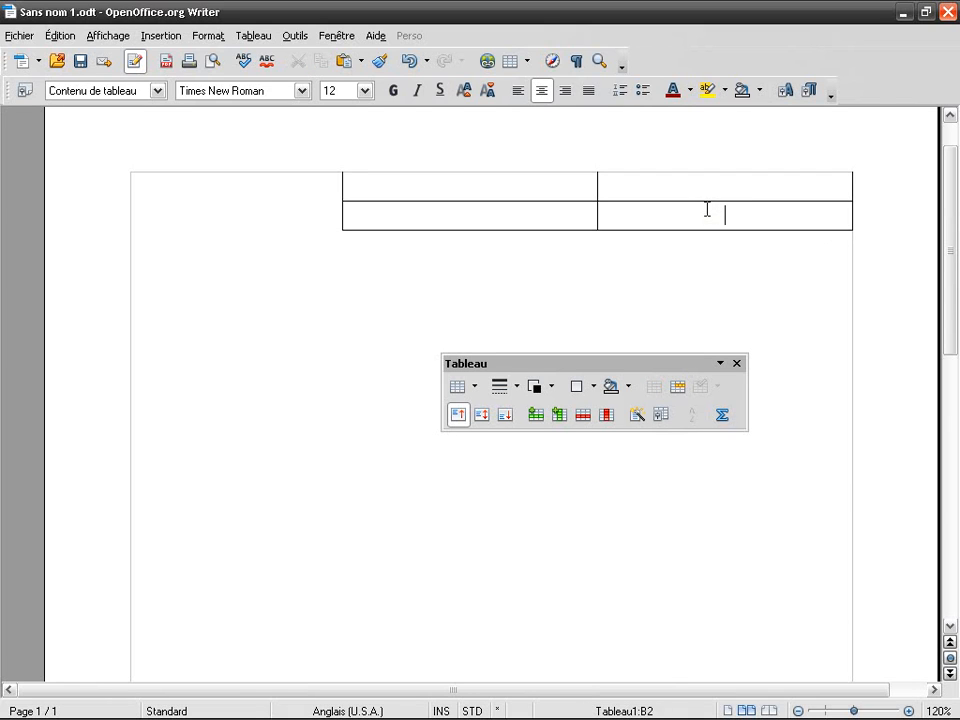
{"action": "key", "text": "ctrl+z"}
{"action": "key", "text": "ctrl+z"}
{"action": "key", "text": "ctrl+z"}
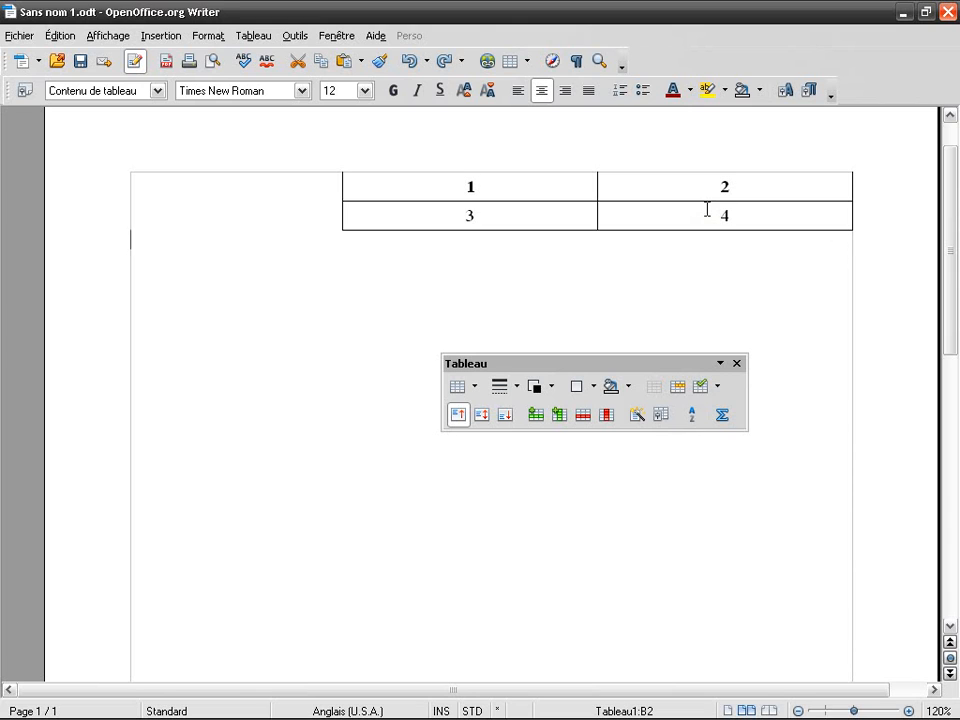
{"action": "left_click", "coordinate": [707, 209]}
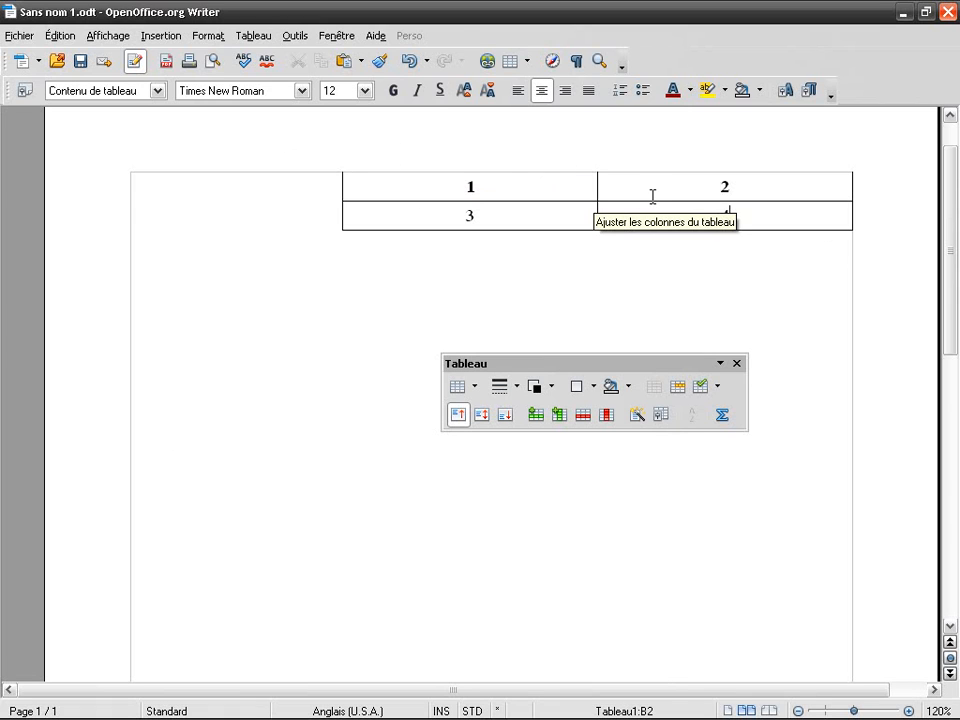
Select the whole table from its first cell and clear the contents of all its cells.
{"action": "left_click", "coordinate": [506, 187]}
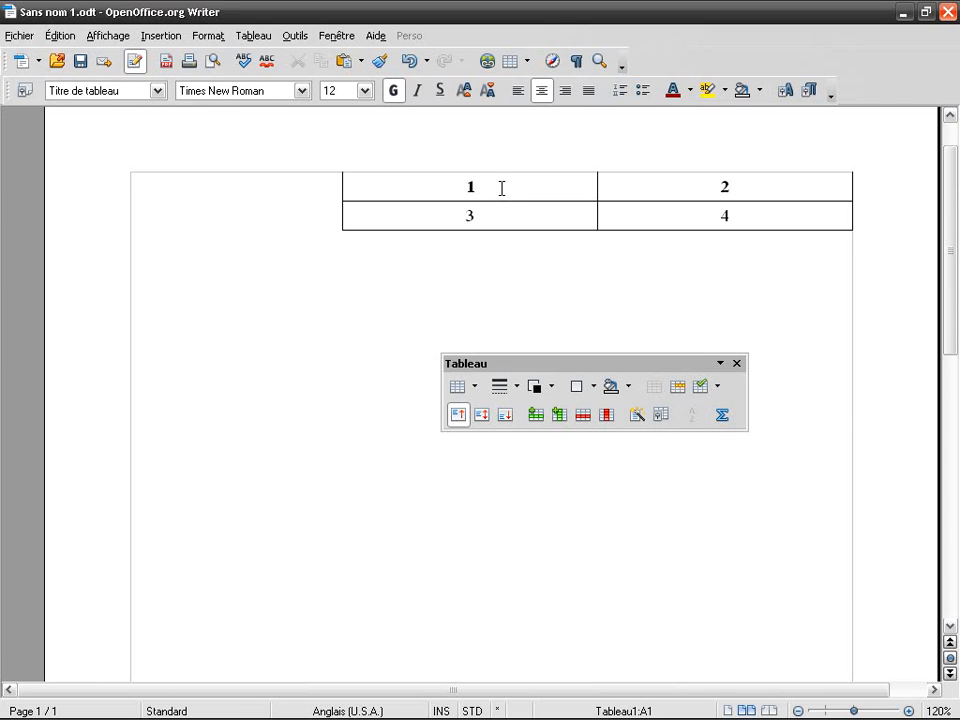
{"action": "key", "text": "shift+Left"}
{"action": "key", "text": "ctrl+a"}
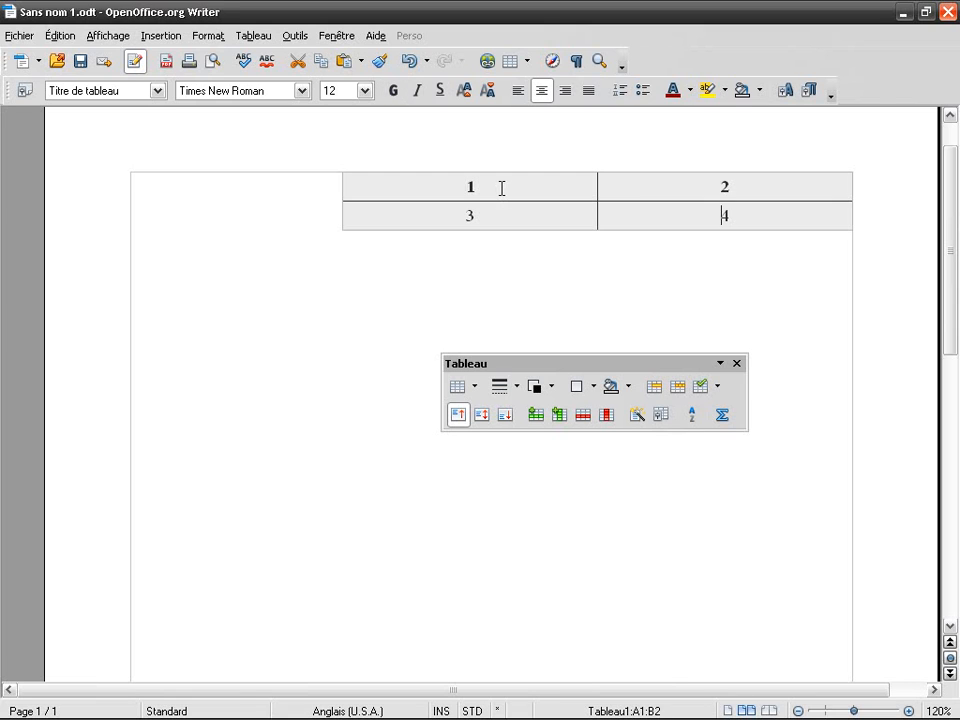
{"action": "key", "text": "Delete"}
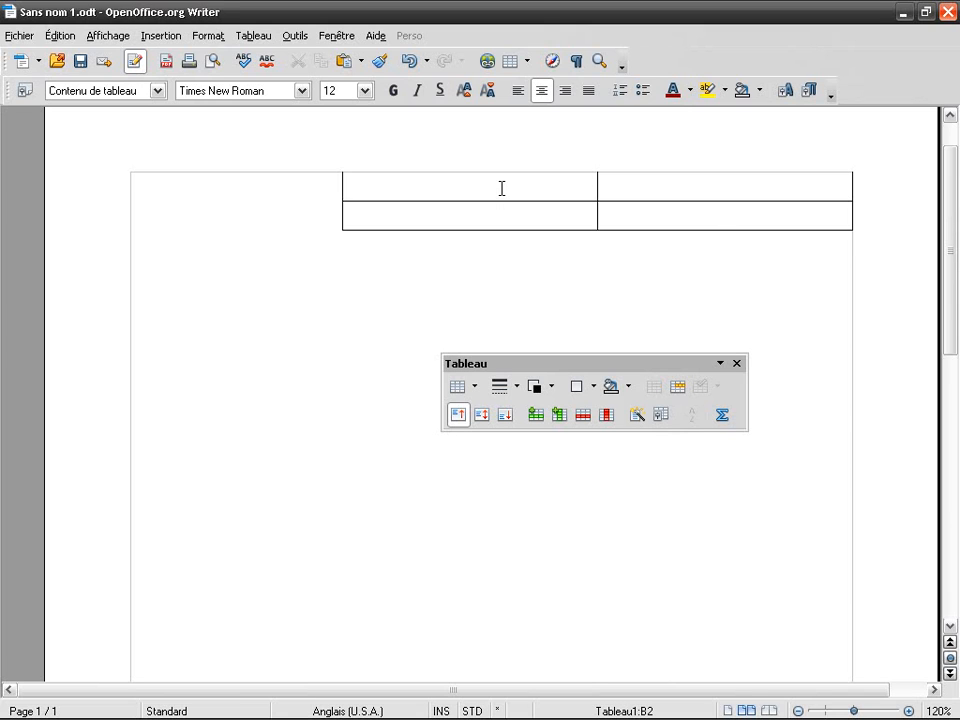
Fill the table's first row with fgdf and fdgfd and the second row with fdgdfg and dgd.
{"action": "key", "text": "ctrl+Home"}
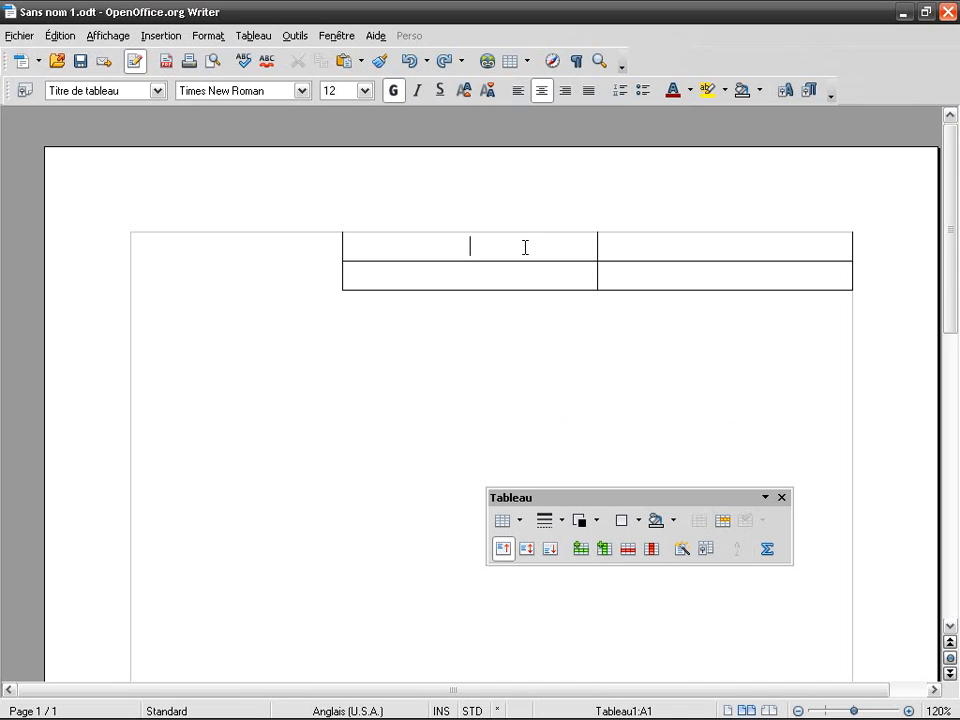
{"action": "key", "text": "Down"}
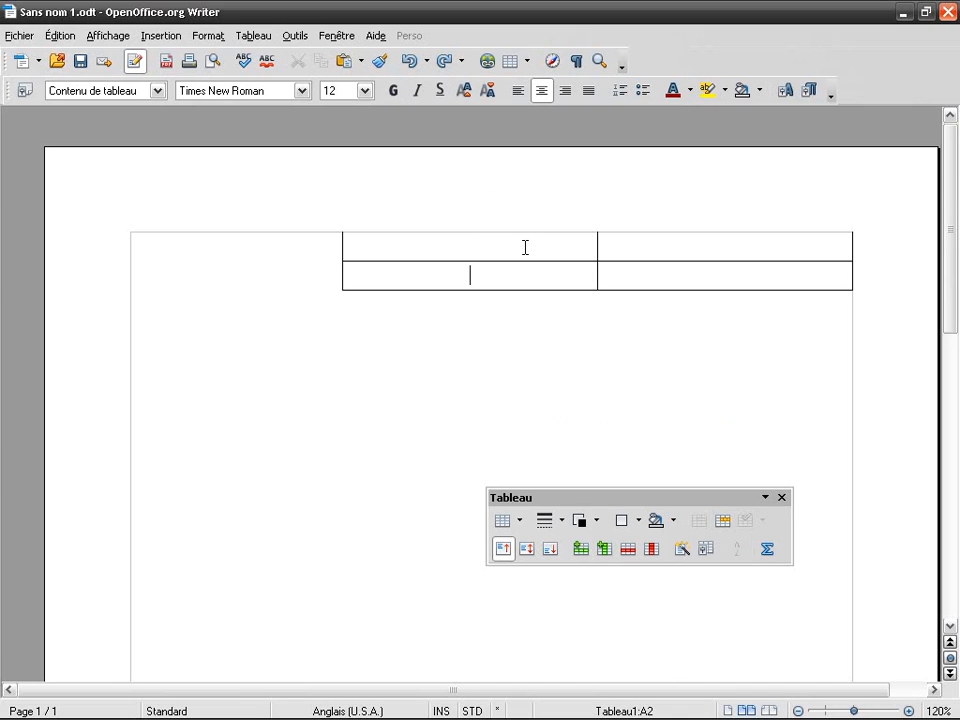
{"action": "type", "text": "fgdf"}
{"action": "key", "text": "Tab"}
{"action": "type", "text": "fdgfd"}
{"action": "key", "text": "Tab"}
{"action": "type", "text": "fdgdfg"}
{"action": "key", "text": "Tab"}
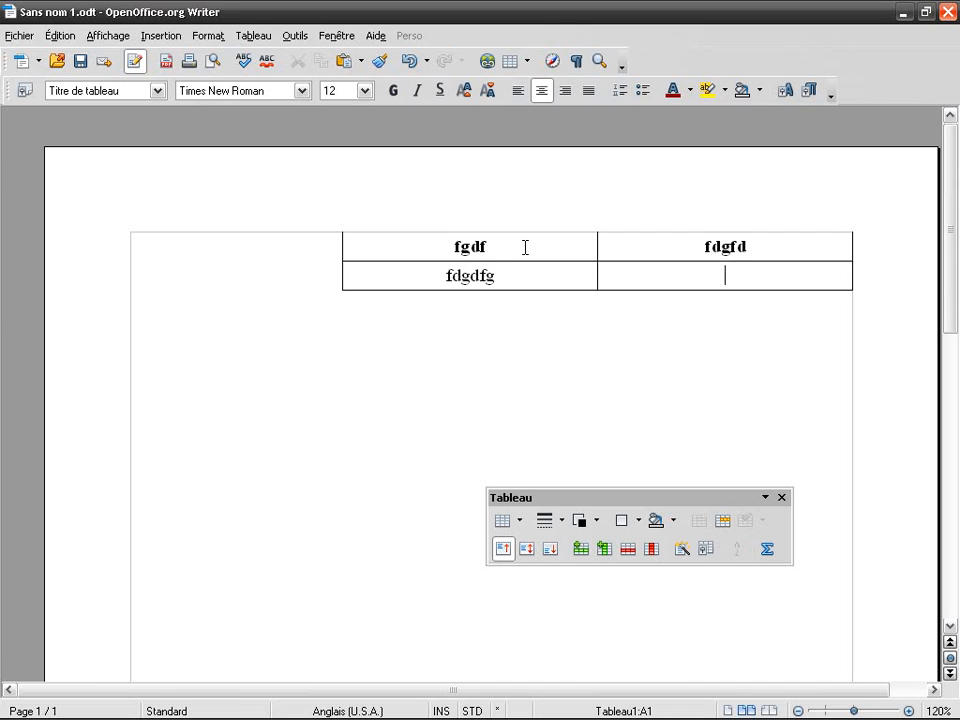
{"action": "type", "text": "dgd"}
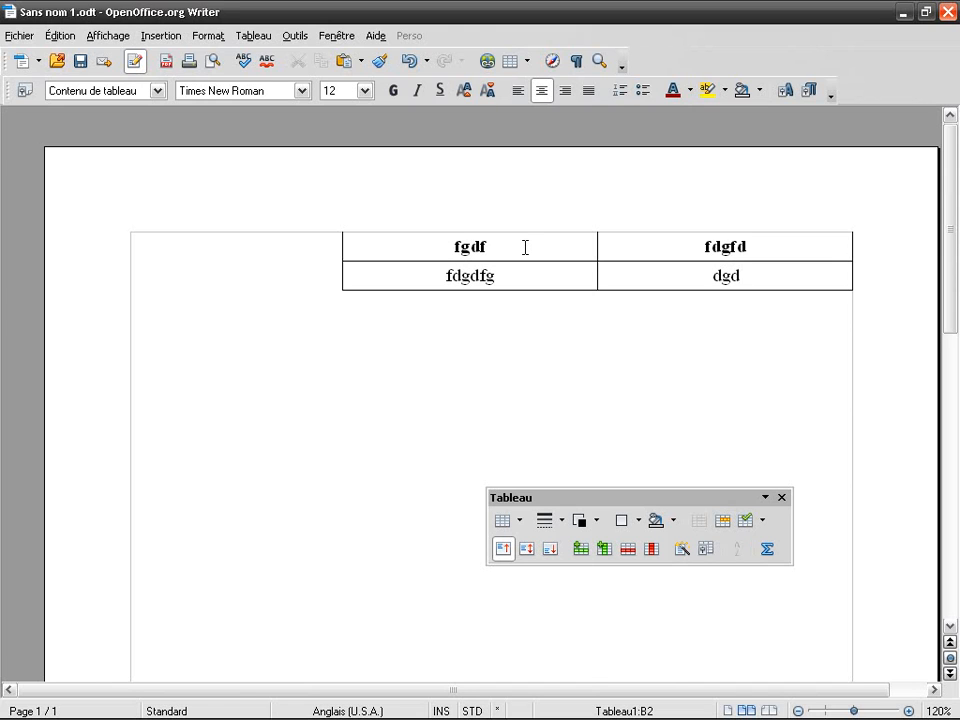
Append two empty rows to the end of the table.
{"action": "key", "text": "Tab"}
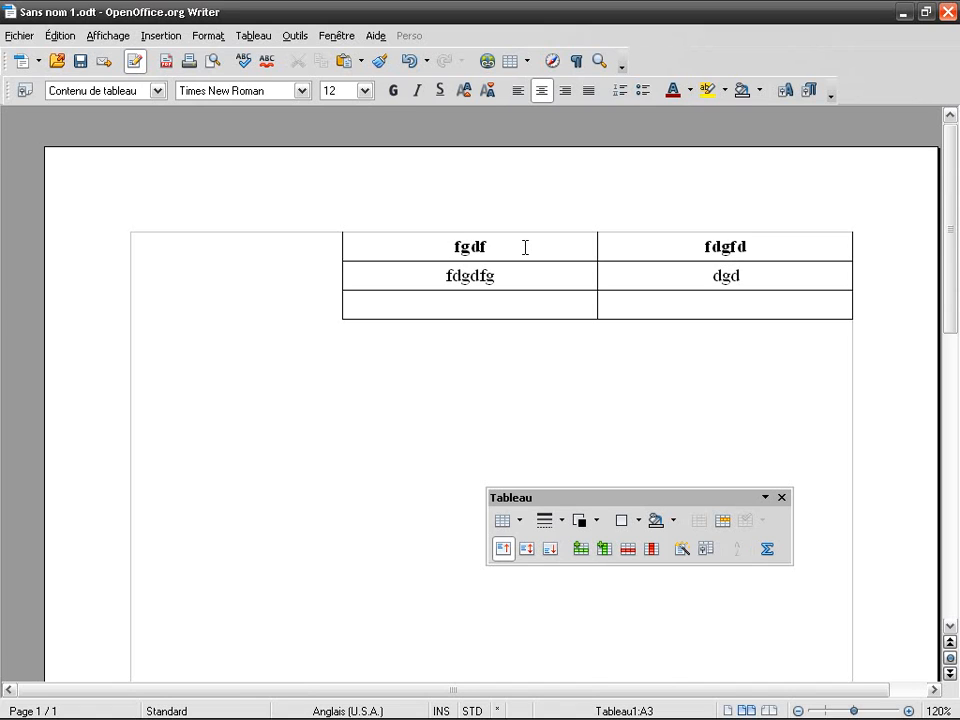
{"action": "key", "text": "ctrl+Home"}
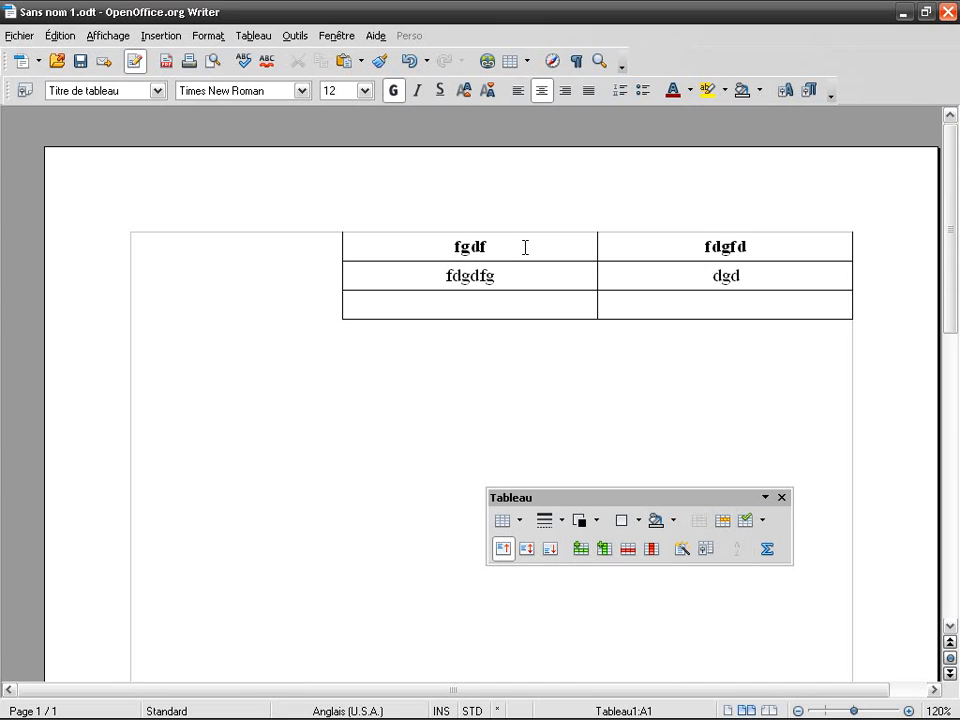
{"action": "key", "text": "Tab"}
{"action": "key", "text": "Tab"}
{"action": "key", "text": "Tab"}
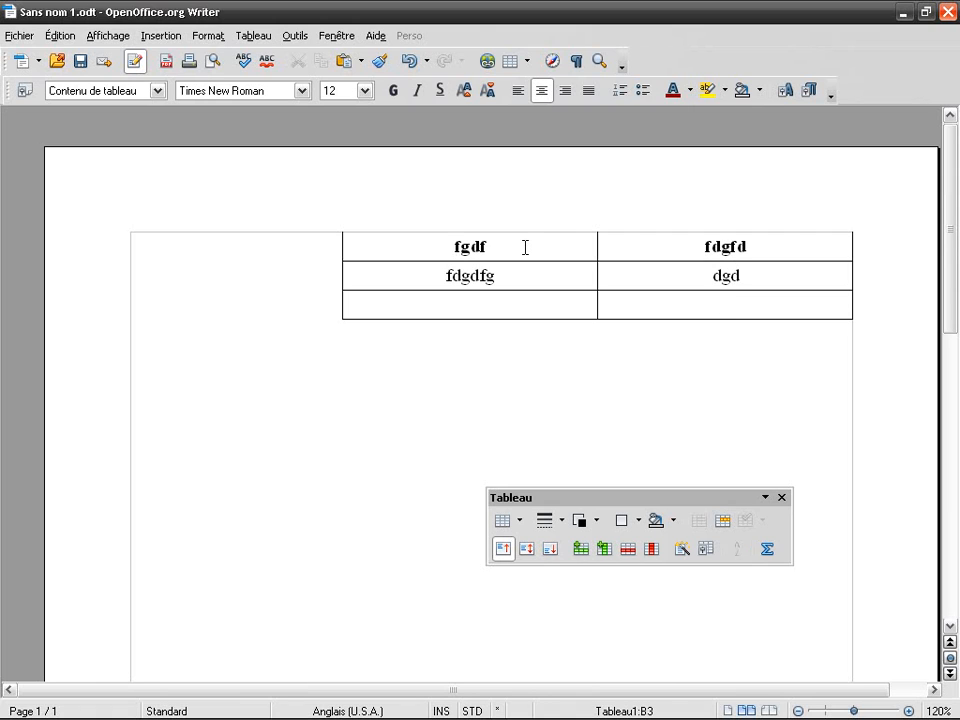
{"action": "key", "text": "Tab"}
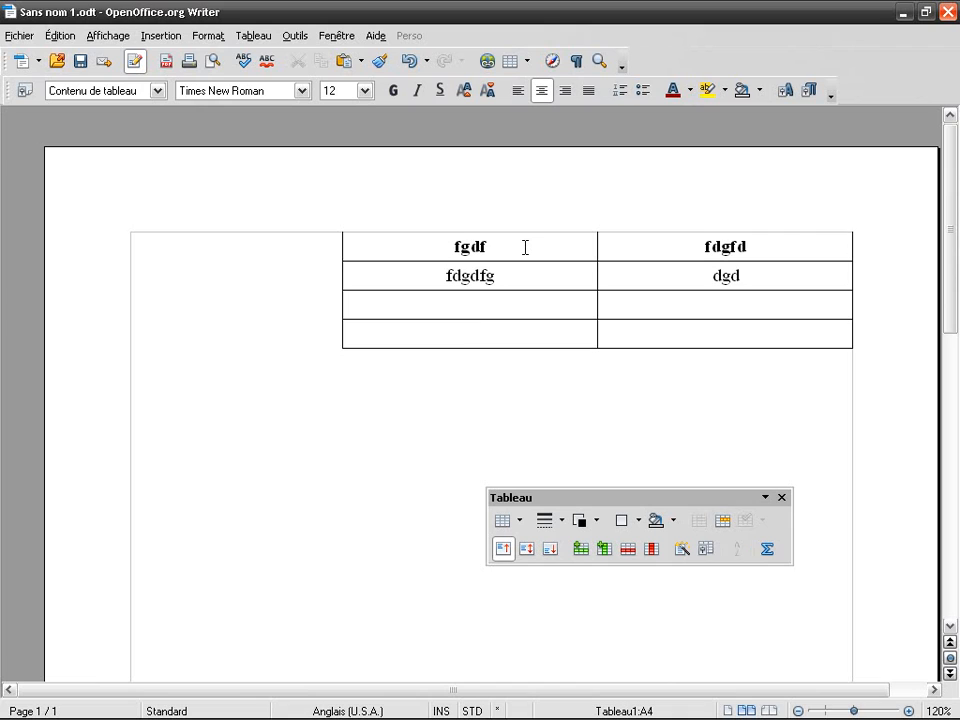
Select the table's first column, extend the selection across both columns, and return the cursor to the first cell.
{"action": "key", "text": "Up"}
{"action": "key", "text": "Up"}
{"action": "key", "text": "Up"}
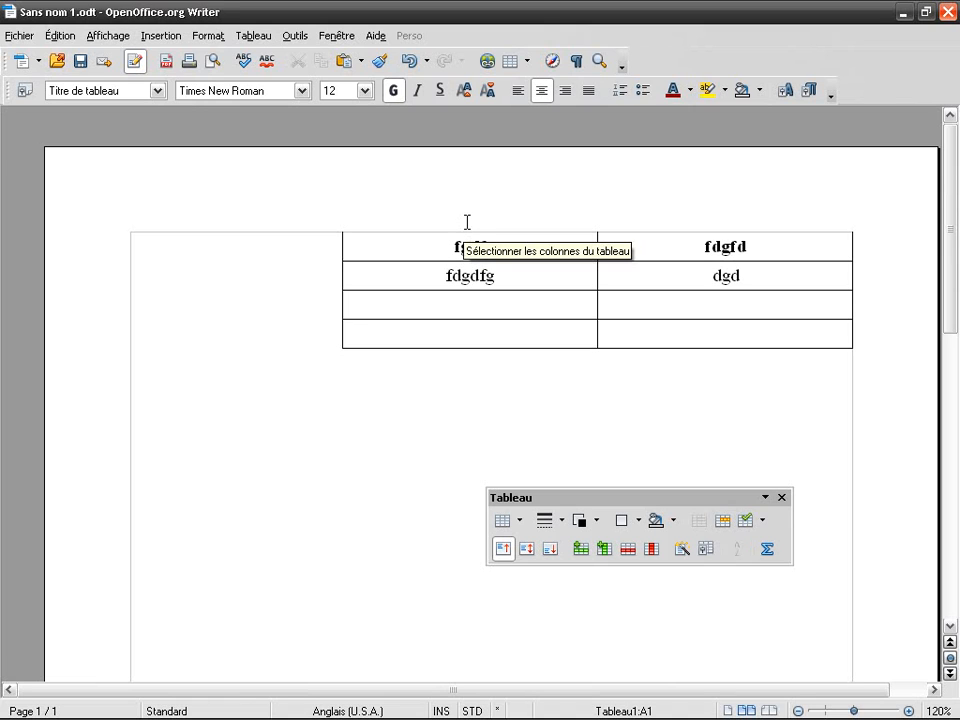
{"action": "left_click", "coordinate": [466, 216]}
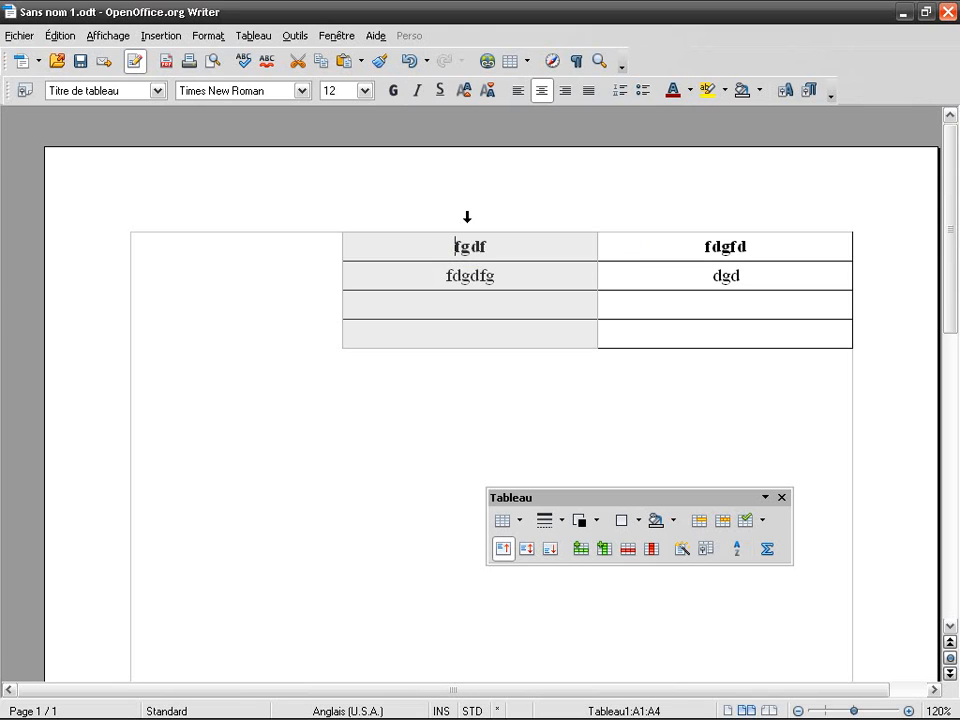
{"action": "left_click_drag", "start_coordinate": [469, 216], "coordinate": [805, 219]}
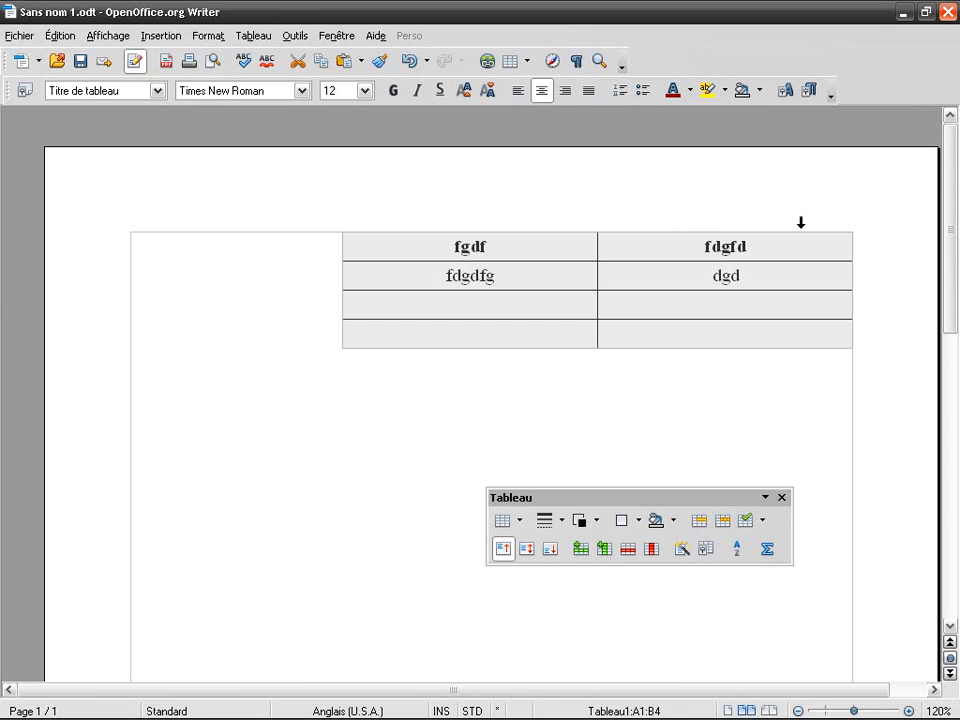
{"action": "left_click", "coordinate": [536, 251]}
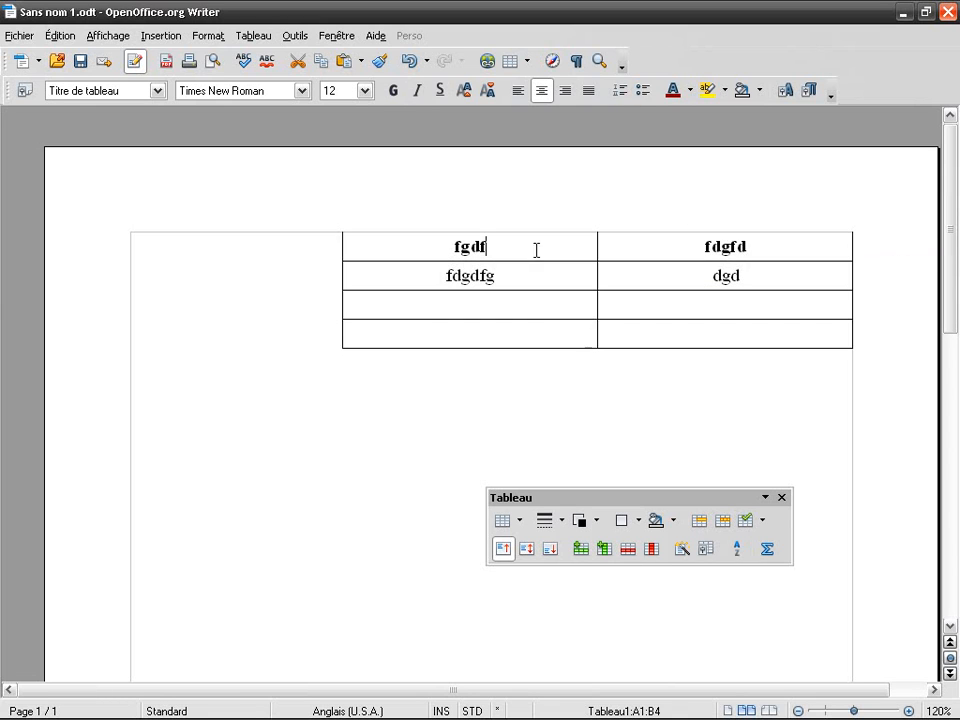
Insert four empty columns between the table's two filled columns and place the cursor back in the second row.
{"action": "left_click", "coordinate": [605, 552]}
{"action": "left_click", "coordinate": [279, 281]}
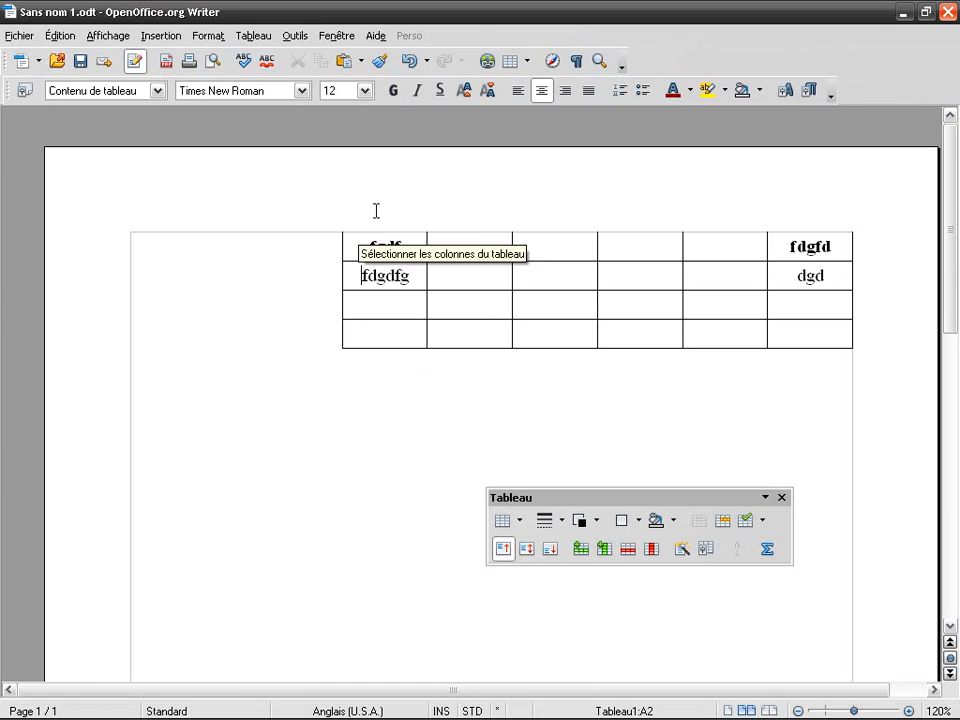
Select the table's first two columns together, clear the selection, and select several rows starting from the first row.
{"action": "mouse_move", "coordinate": [378, 218]}
{"action": "left_mouse_down"}
{"action": "mouse_move", "coordinate": [791, 223]}
{"action": "mouse_move", "coordinate": [439, 216]}
{"action": "left_mouse_up"}
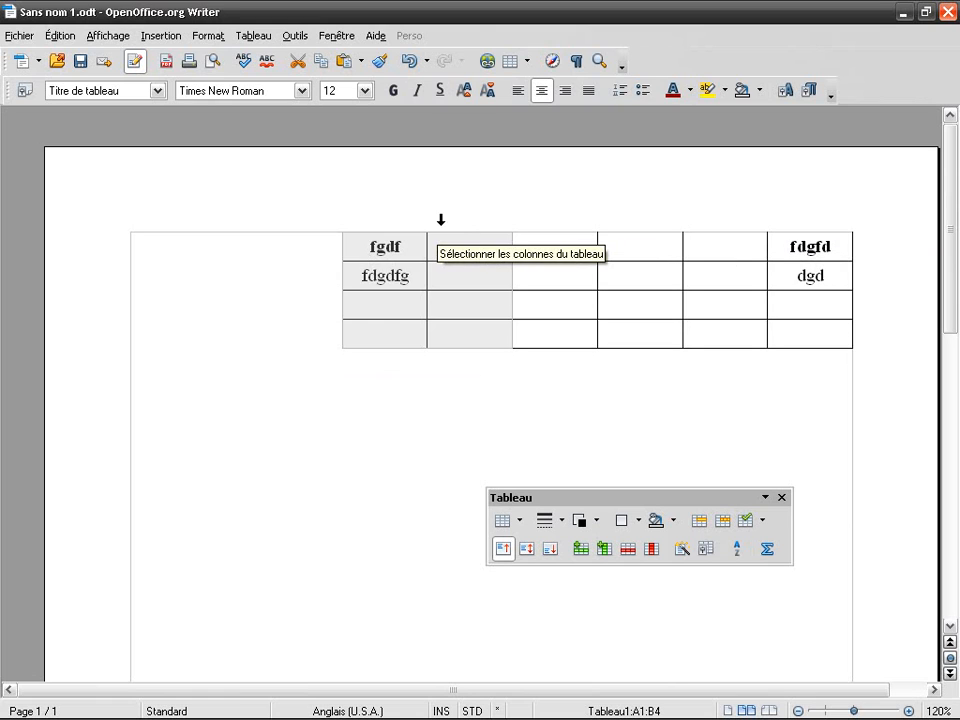
{"action": "left_click", "coordinate": [267, 334]}
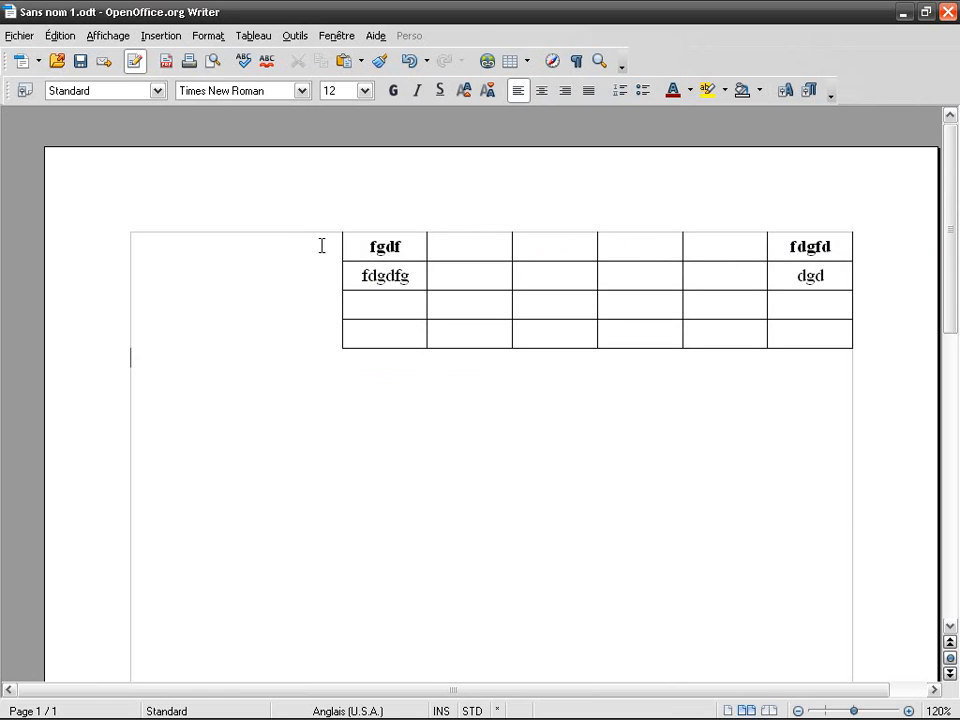
{"action": "left_click_drag", "start_coordinate": [328, 246], "coordinate": [334, 328]}
{"action": "left_click", "coordinate": [281, 372]}
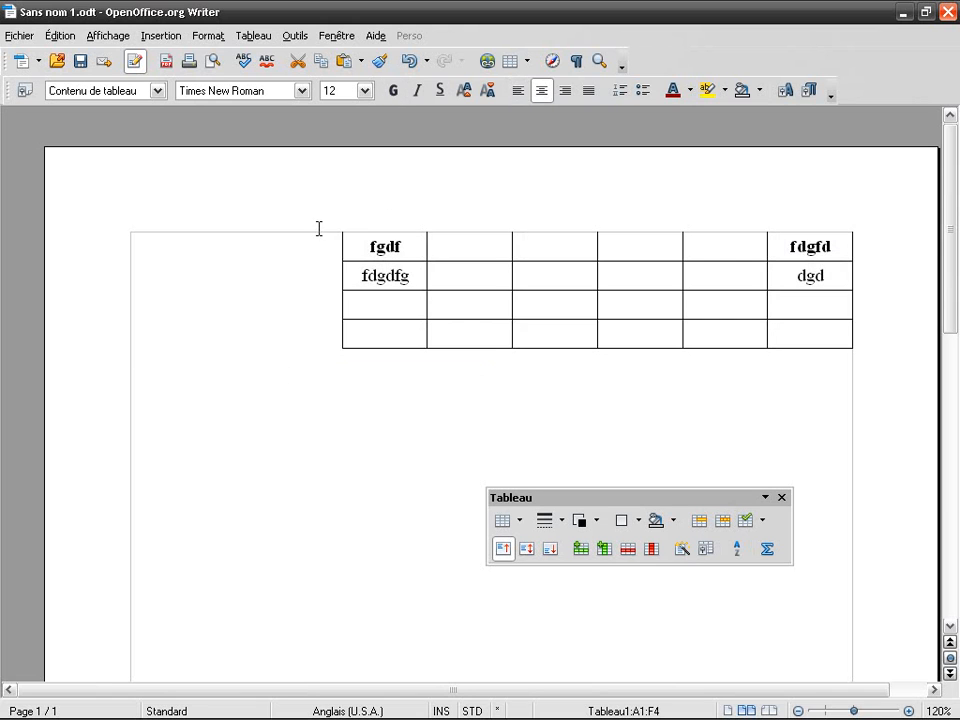
{"action": "mouse_move", "coordinate": [328, 246]}
{"action": "left_mouse_down"}
{"action": "mouse_move", "coordinate": [334, 326]}
{"action": "mouse_move", "coordinate": [334, 300]}
{"action": "mouse_move", "coordinate": [320, 298]}
{"action": "left_mouse_up"}
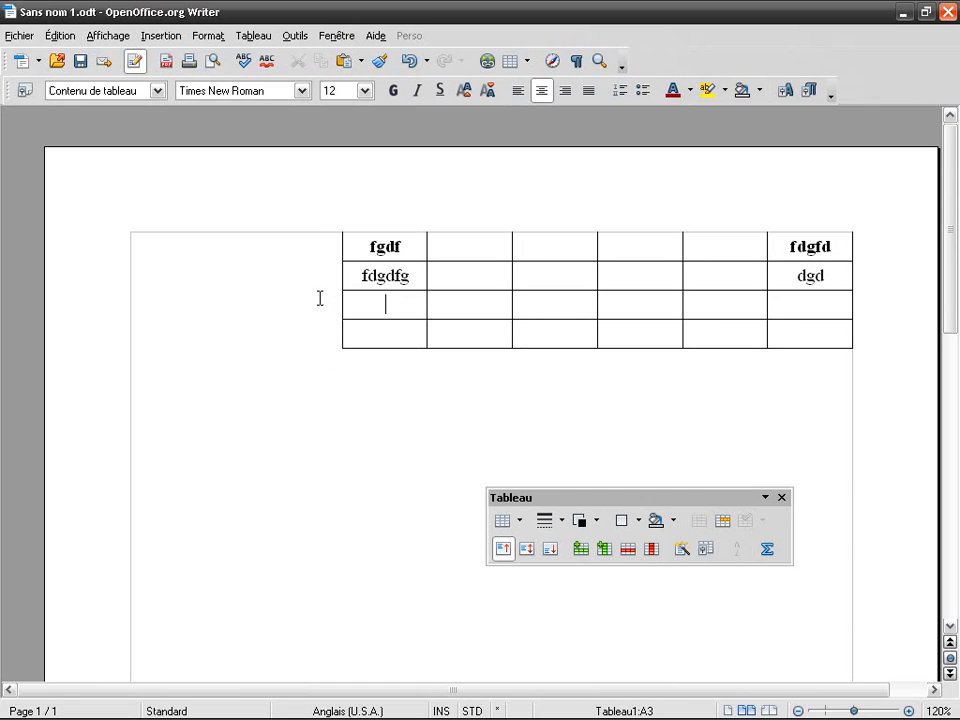
Select the whole table from its corner and clear the contents of all its cells.
{"action": "left_click", "coordinate": [330, 219]}
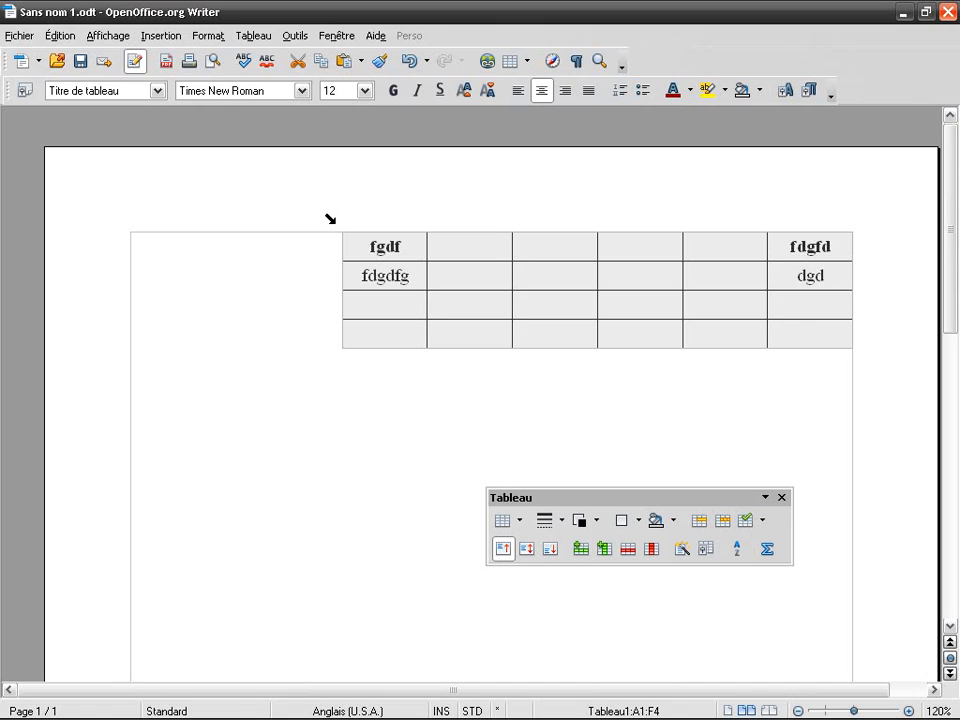
{"action": "key", "text": "Delete"}
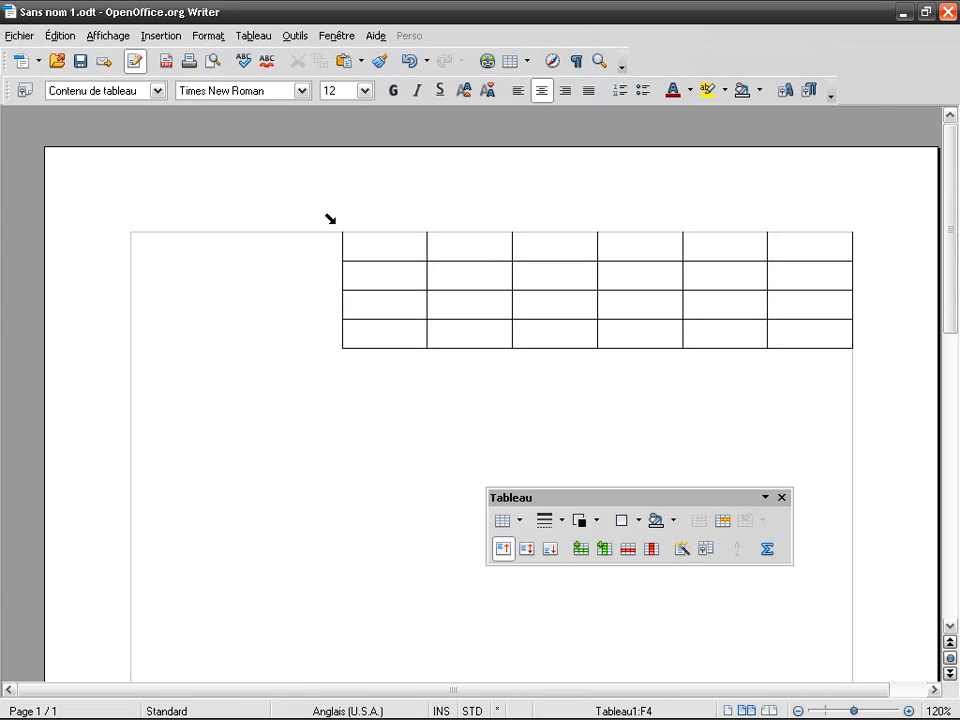
Move the cursor from the table's first cell down the first column and across the last row to its final cell.
{"action": "left_click", "coordinate": [424, 250]}
{"action": "key", "text": "Down"}
{"action": "key", "text": "Down"}
{"action": "key", "text": "Down"}
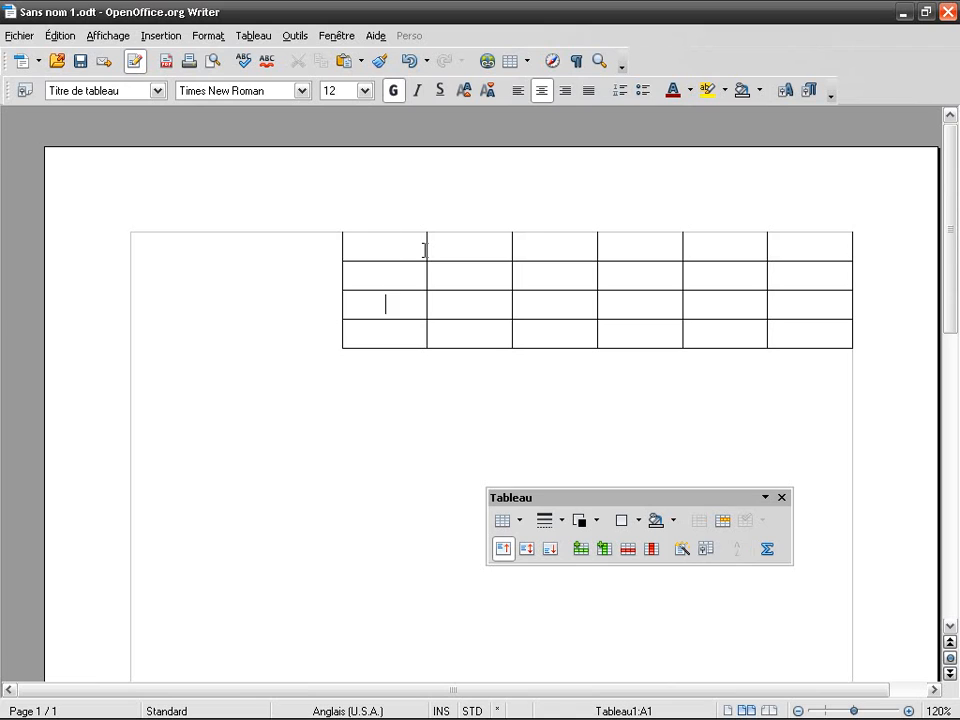
{"action": "key", "text": "Right"}
{"action": "key", "text": "Right"}
{"action": "key", "text": "Right"}
{"action": "key", "text": "Right"}
{"action": "key", "text": "Right"}
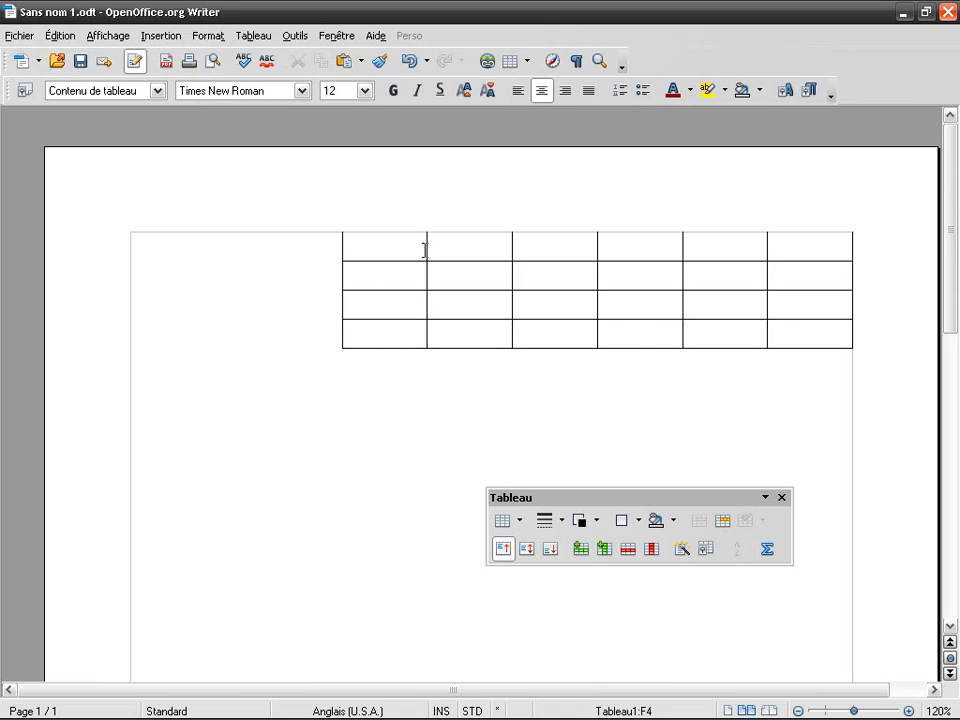
Append an empty fifth row, go to its last cell, and add and remove a line break there.
{"action": "key", "text": "Tab"}
{"action": "key", "text": "Tab"}
{"action": "key", "text": "Tab"}
{"action": "key", "text": "Tab"}
{"action": "key", "text": "Tab"}
{"action": "key", "text": "Tab"}
{"action": "key", "text": "Return"}
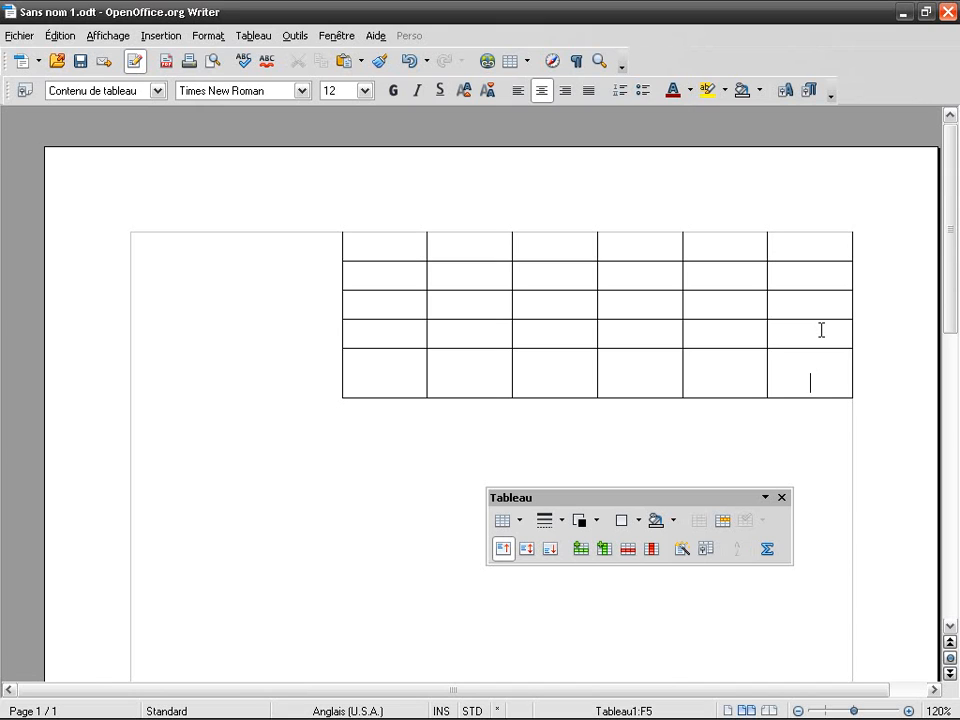
{"action": "key", "text": "BackSpace"}
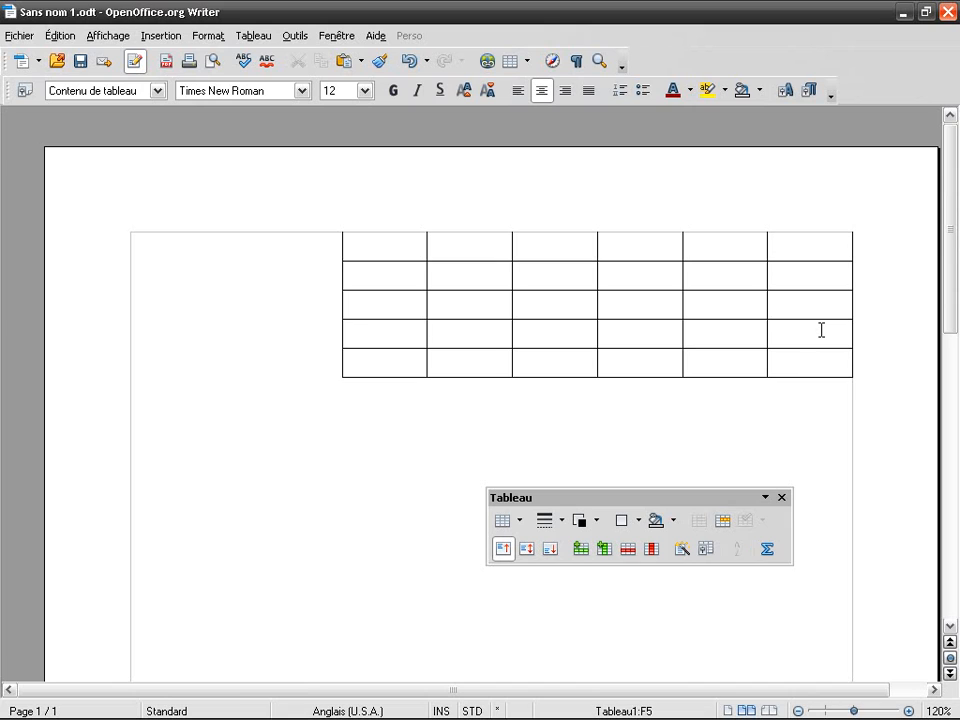
Leave the table for the line below it and step back through the recent edits with undo and redo.
{"action": "key", "text": "Down"}
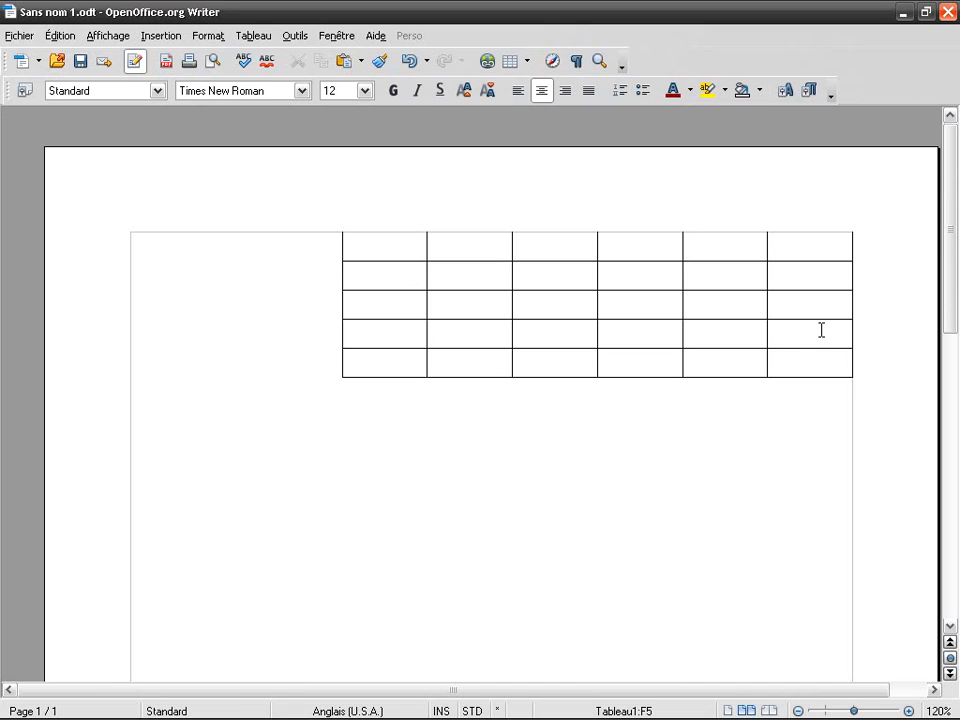
{"action": "key", "text": "ctrl+z"}
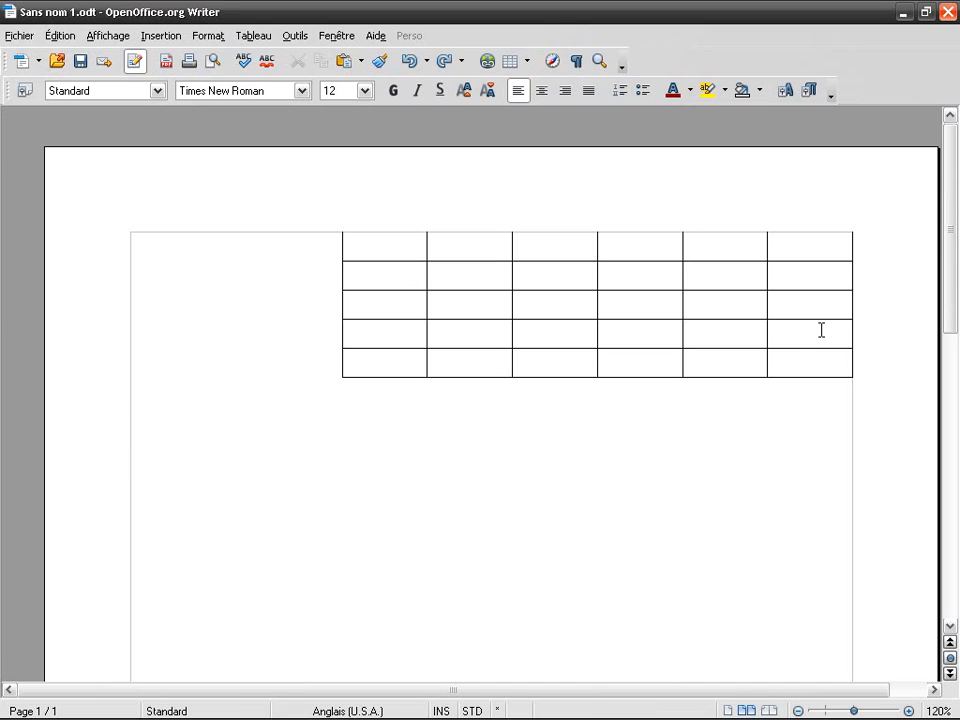
{"action": "key", "text": "ctrl+y"}
{"action": "key", "text": "ctrl+z"}
{"action": "key", "text": "ctrl+z"}
{"action": "key", "text": "ctrl+z"}
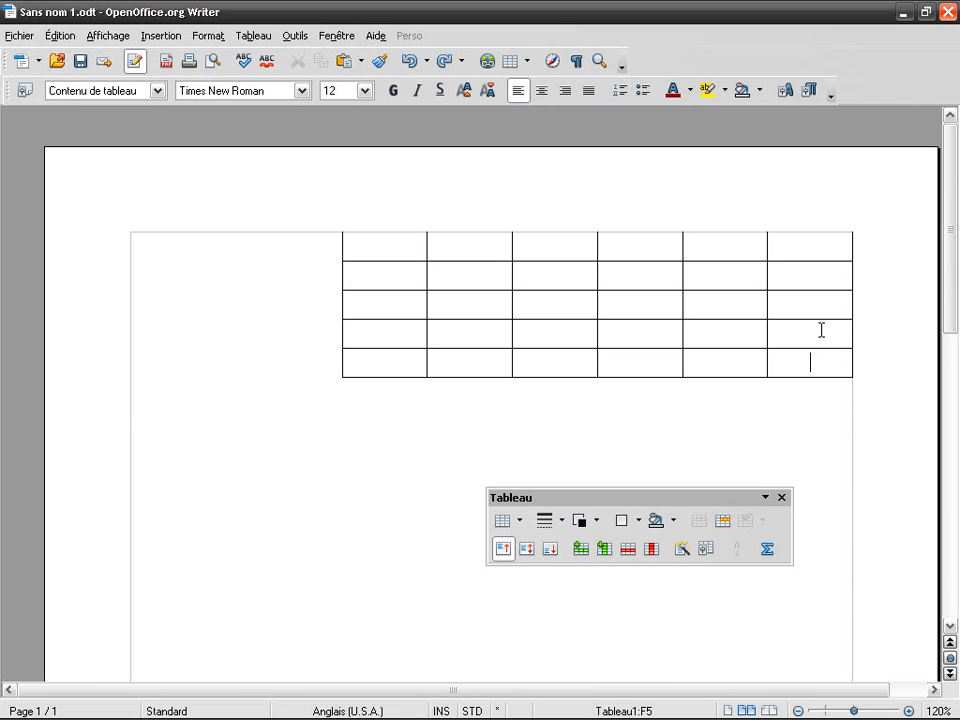
With formatting marks temporarily shown, redo the last edit and delete the extra empty paragraphs below the table.
{"action": "key", "text": "ctrl+F10"}
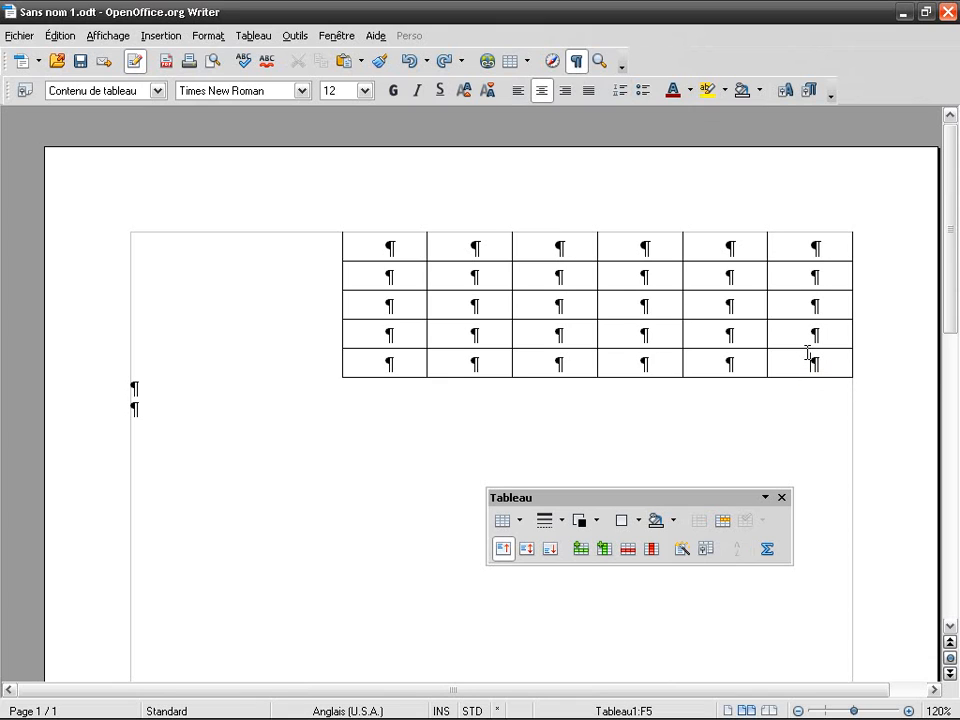
{"action": "key", "text": "ctrl+y"}
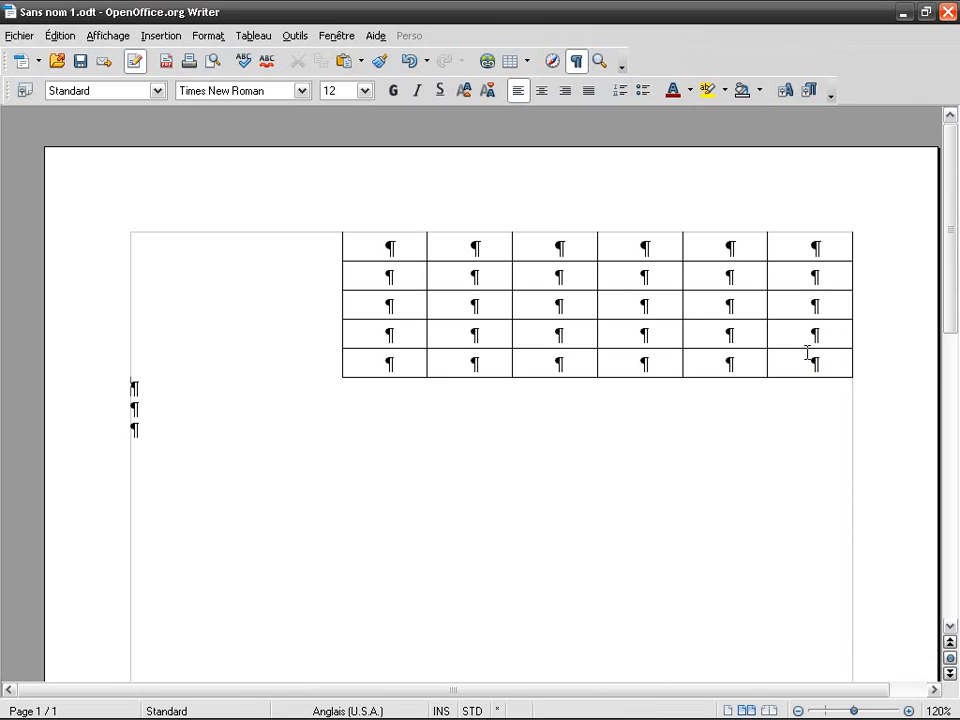
{"action": "key", "text": "BackSpace"}
{"action": "key", "text": "BackSpace"}
{"action": "left_click", "coordinate": [390, 243]}
{"action": "key", "text": "ctrl+F10"}
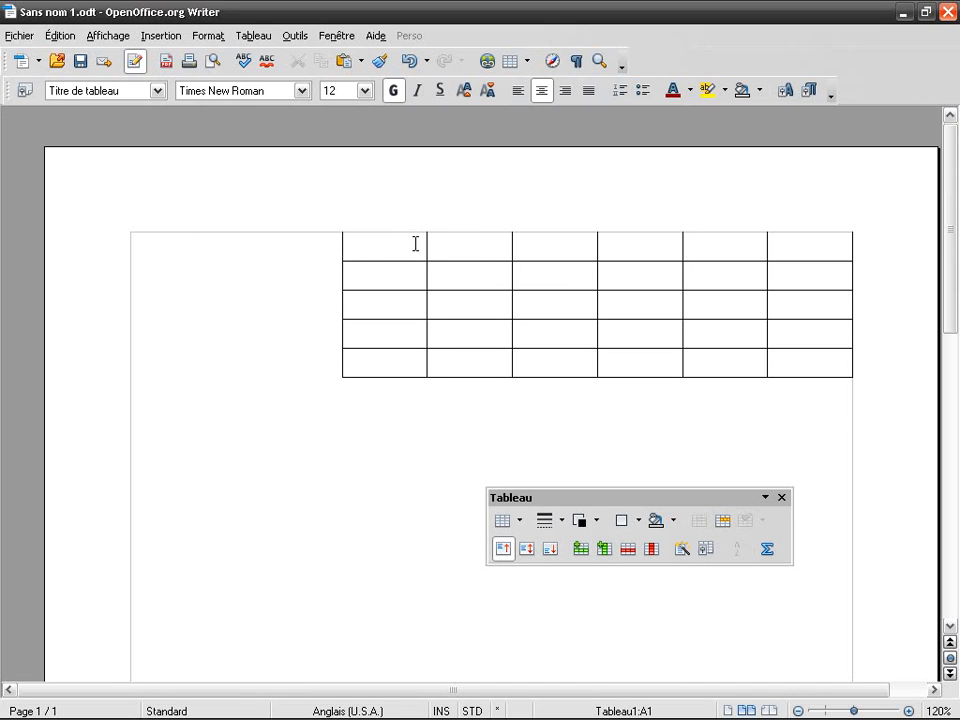
Open a paragraph above the table from its first cell and write four lines: fhfkhxkjhvkfdshfkhsdkfsdj hfksd; dsf; sd fdsf sdf sdfsdaf dsa; fadsf dsa.
{"action": "key", "text": "Return"}
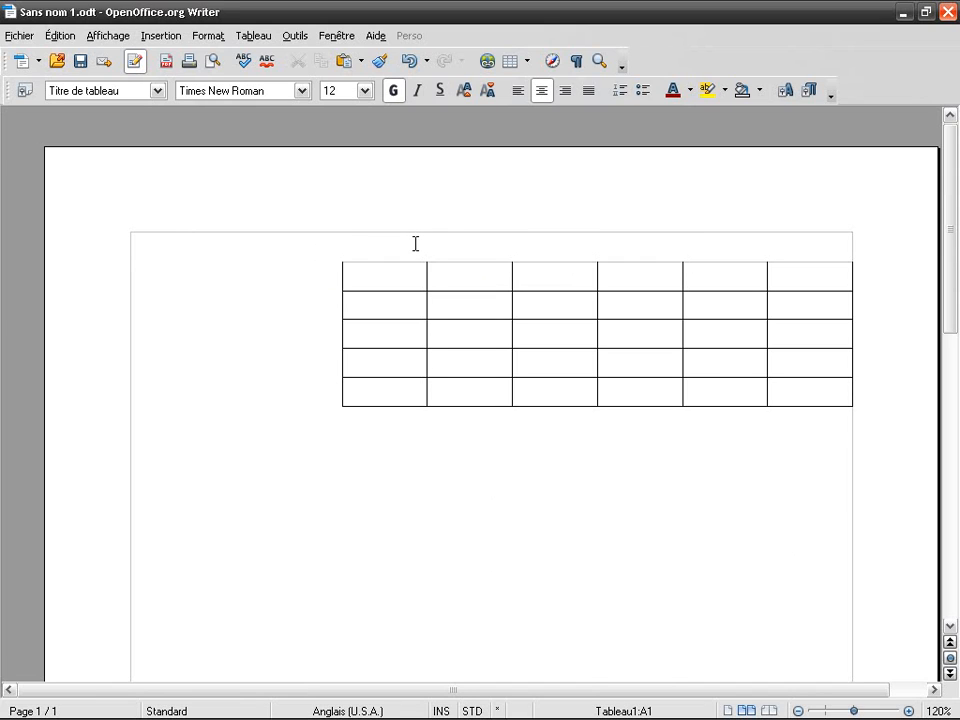
{"action": "type", "text": "fhfkhxkjhvkfdshfkhsdkfsdj hfksd"}
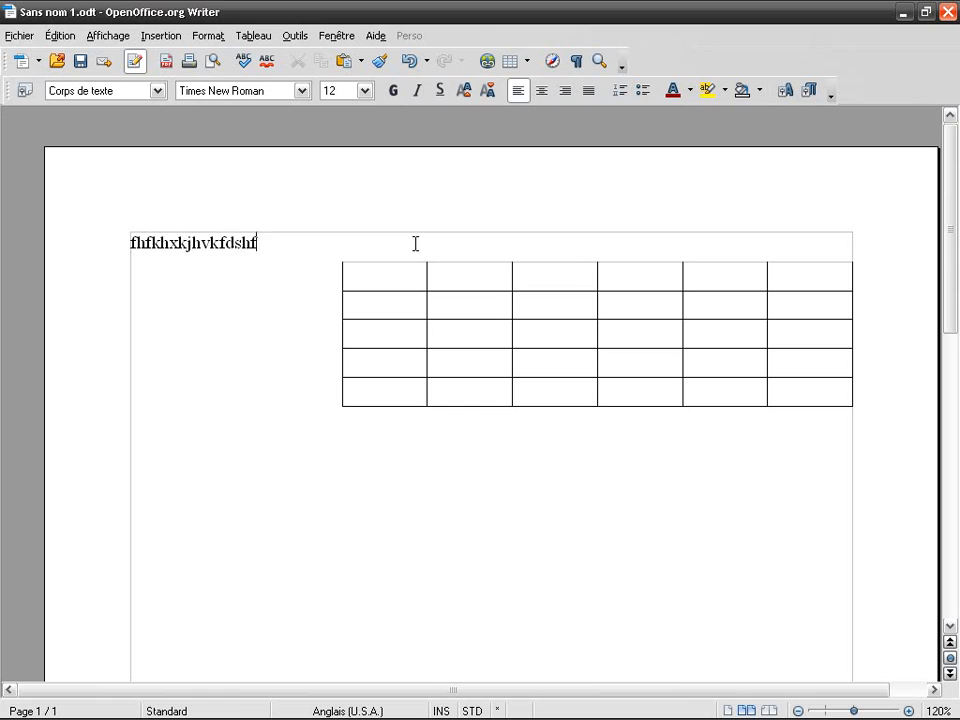
{"action": "key", "text": "Return"}
{"action": "type", "text": "dsf"}
{"action": "key", "text": "Return"}
{"action": "type", "text": "sd fdsf sdf sdfsdaf dsa"}
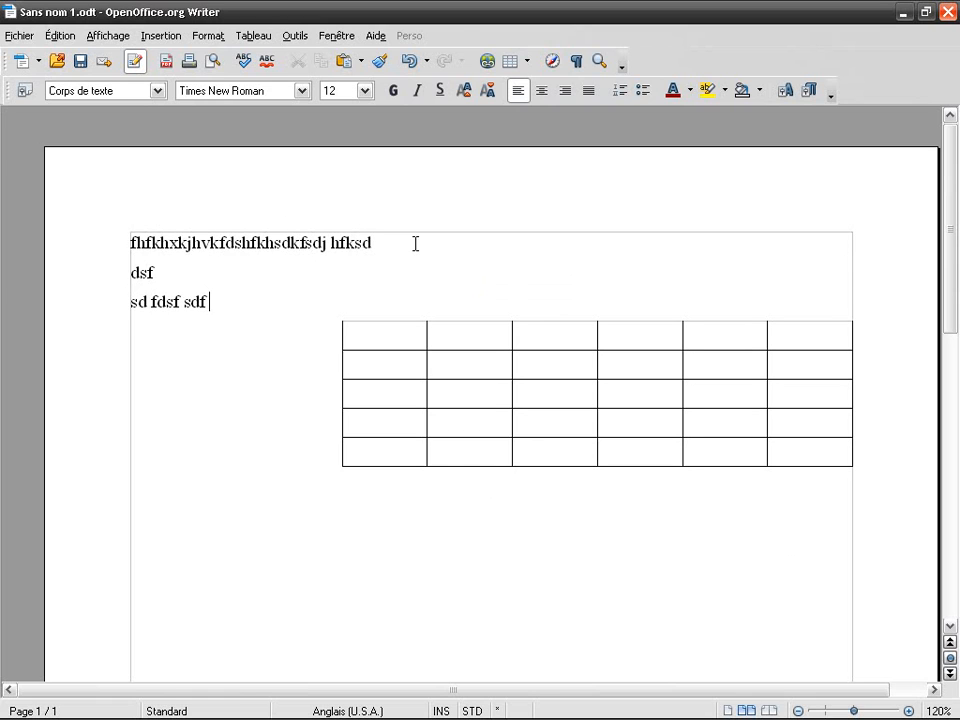
{"action": "key", "text": "Return"}
{"action": "type", "text": "fadsf dsa"}
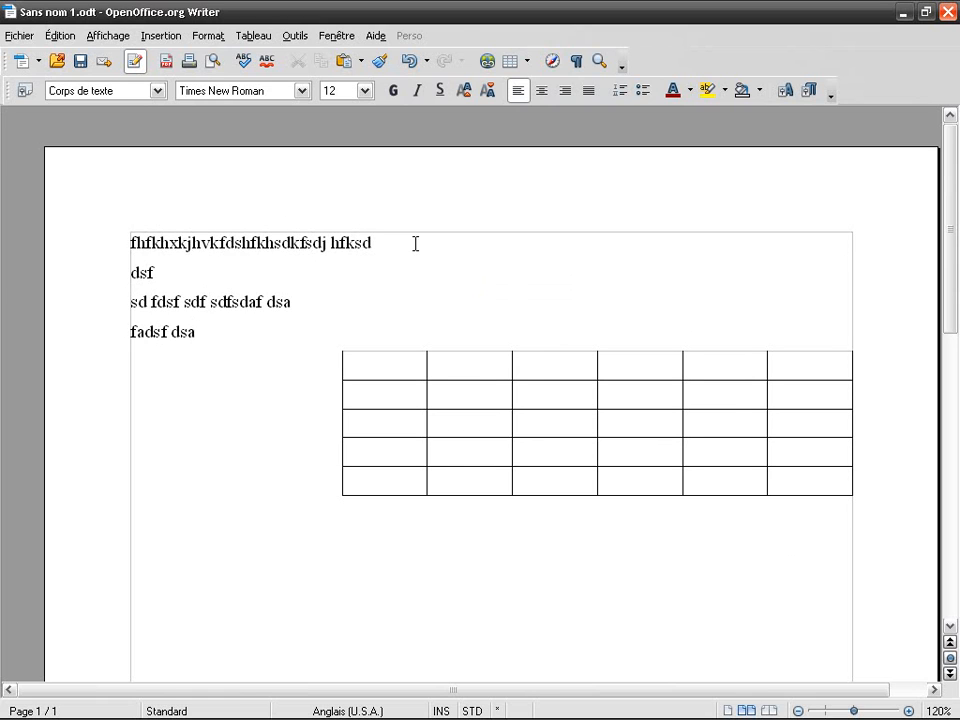
Remove the four text lines above the table and insert a single empty paragraph there from the first cell.
{"action": "key", "text": "BackSpace"}
{"action": "key", "text": "BackSpace"}
{"action": "key", "text": "BackSpace"}
{"action": "key", "text": "BackSpace"}
{"action": "key", "text": "BackSpace"}
{"action": "key", "text": "BackSpace"}
{"action": "key", "text": "BackSpace"}
{"action": "key", "text": "BackSpace"}
{"action": "key", "text": "BackSpace"}
{"action": "key", "text": "BackSpace"}
{"action": "key", "text": "BackSpace"}
{"action": "key", "text": "BackSpace"}
{"action": "key", "text": "BackSpace"}
{"action": "key", "text": "BackSpace"}
{"action": "key", "text": "BackSpace"}
{"action": "key", "text": "BackSpace"}
{"action": "key", "text": "BackSpace"}
{"action": "key", "text": "BackSpace"}
{"action": "key", "text": "BackSpace"}
{"action": "key", "text": "BackSpace"}
{"action": "key", "text": "BackSpace"}
{"action": "key", "text": "BackSpace"}
{"action": "key", "text": "BackSpace"}
{"action": "key", "text": "BackSpace"}
{"action": "key", "text": "BackSpace"}
{"action": "key", "text": "BackSpace"}
{"action": "key", "text": "BackSpace"}
{"action": "key", "text": "BackSpace"}
{"action": "key", "text": "BackSpace"}
{"action": "key", "text": "BackSpace"}
{"action": "key", "text": "BackSpace"}
{"action": "key", "text": "BackSpace"}
{"action": "key", "text": "BackSpace"}
{"action": "key", "text": "BackSpace"}
{"action": "key", "text": "BackSpace"}
{"action": "key", "text": "BackSpace"}
{"action": "key", "text": "BackSpace"}
{"action": "key", "text": "BackSpace"}
{"action": "key", "text": "BackSpace"}
{"action": "key", "text": "BackSpace"}
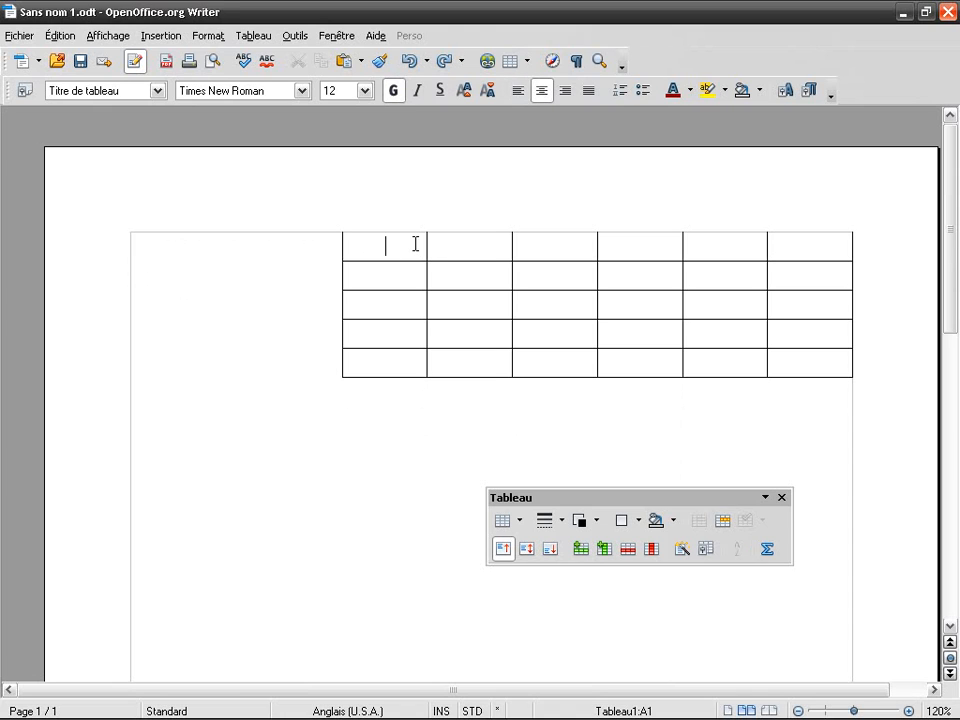
{"action": "key", "text": "Return"}
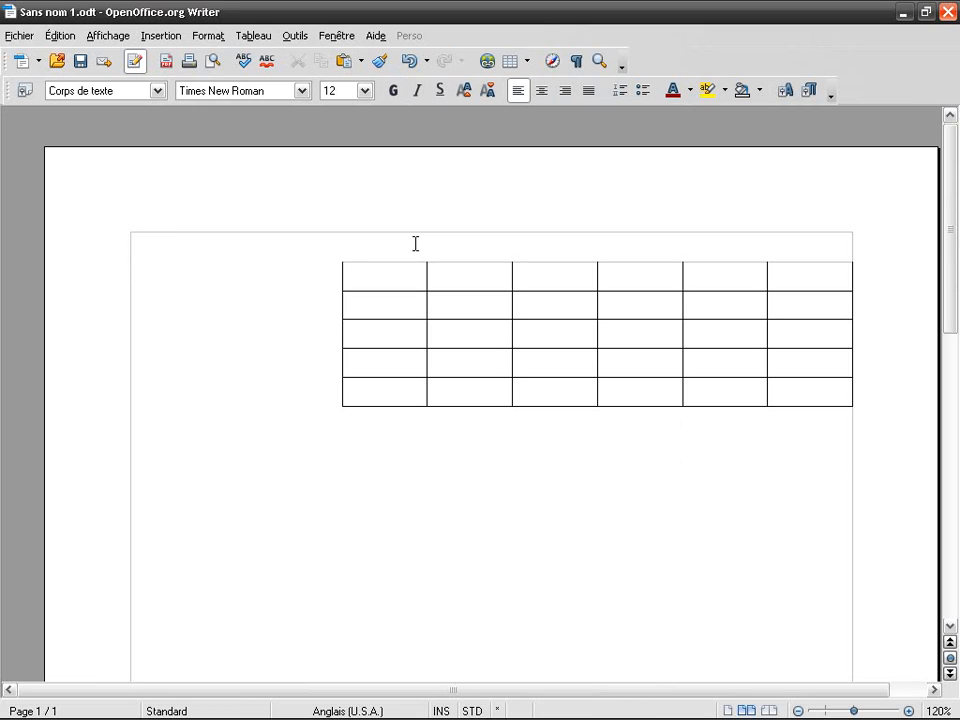